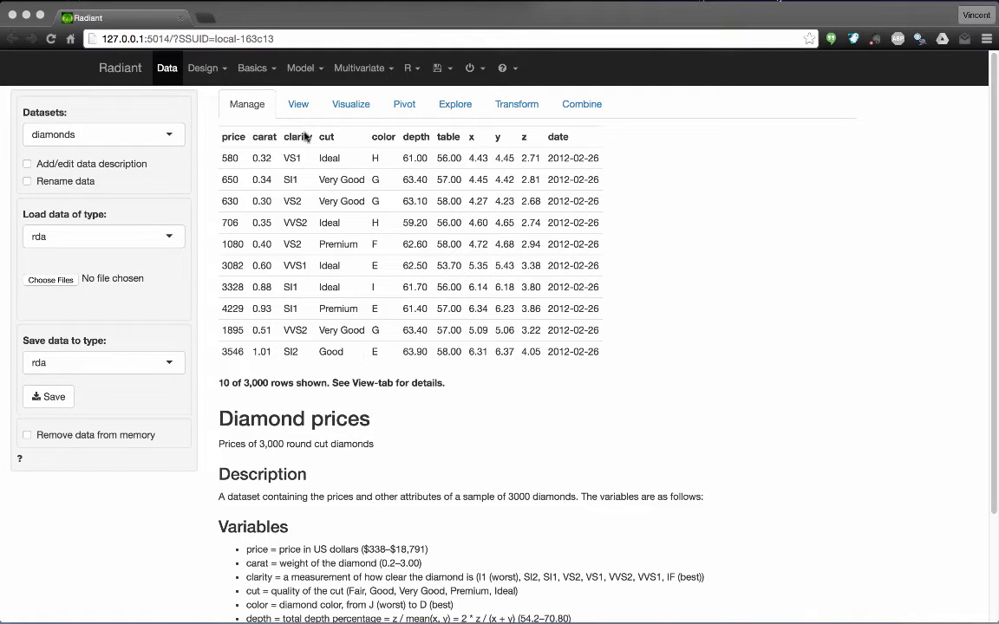
Start a Compare means analysis from the Basics menu on the diamonds dataset
click(257, 70)
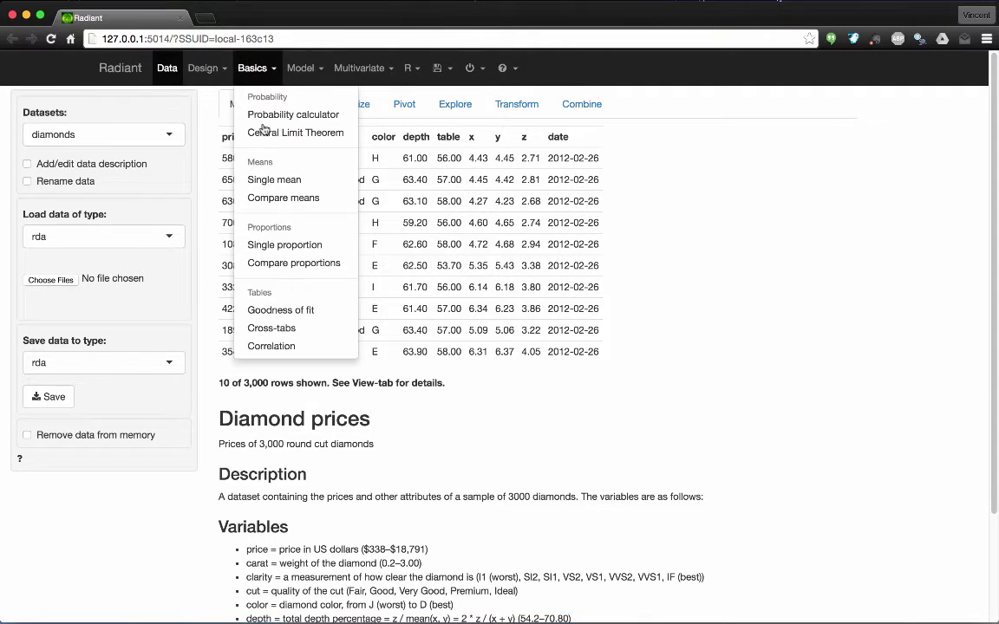
click(265, 199)
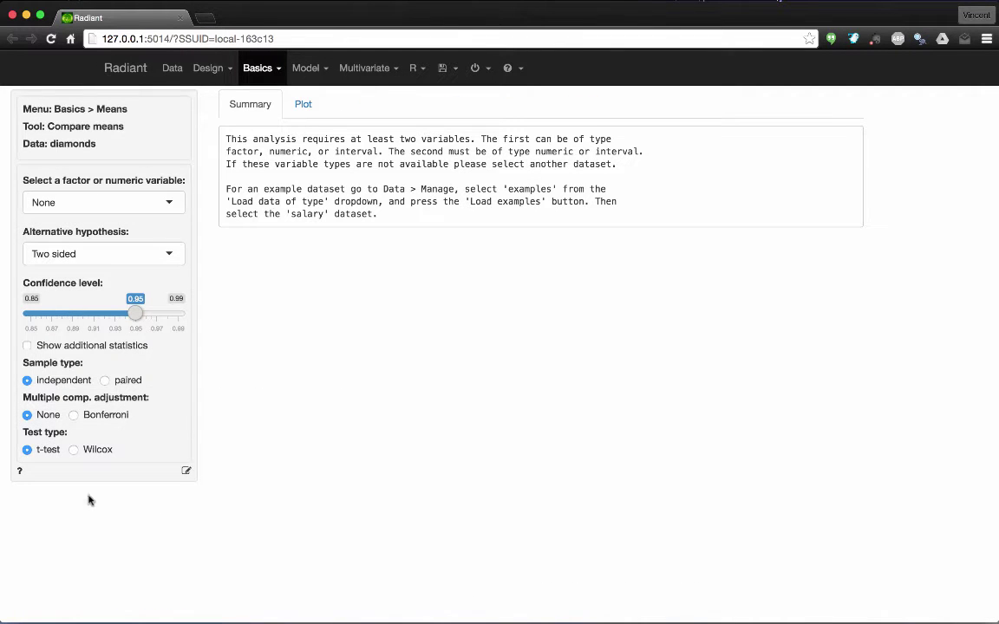
click(20, 470)
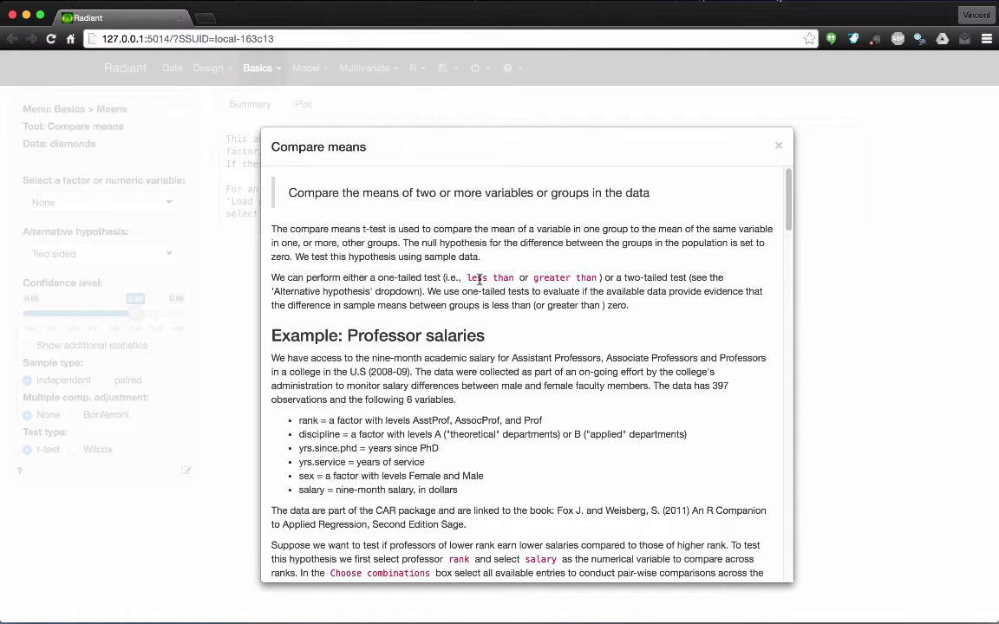
scroll(480, 279, down, 3)
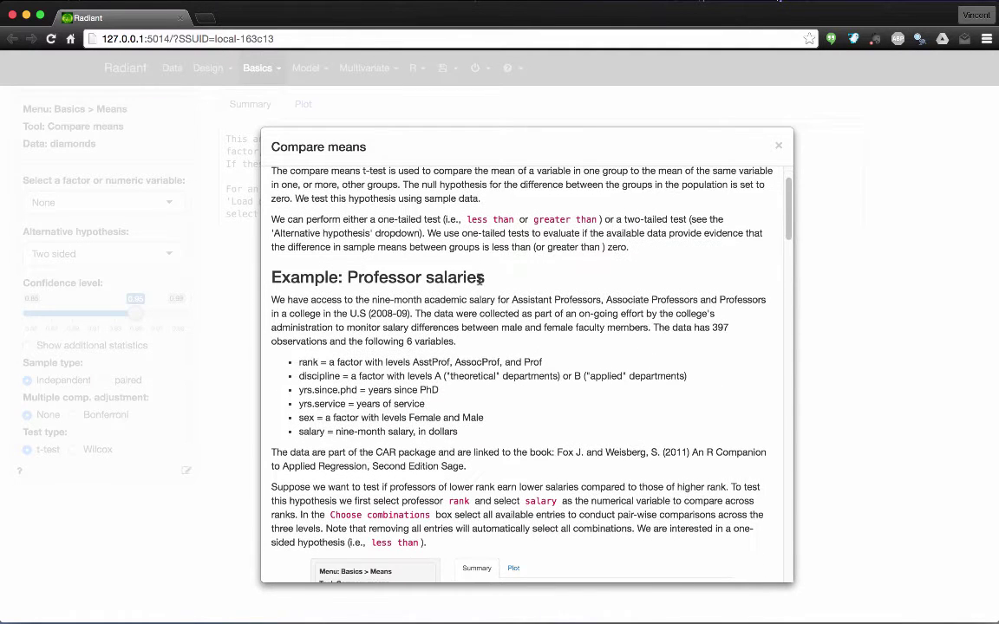
scroll(480, 278, down, 3)
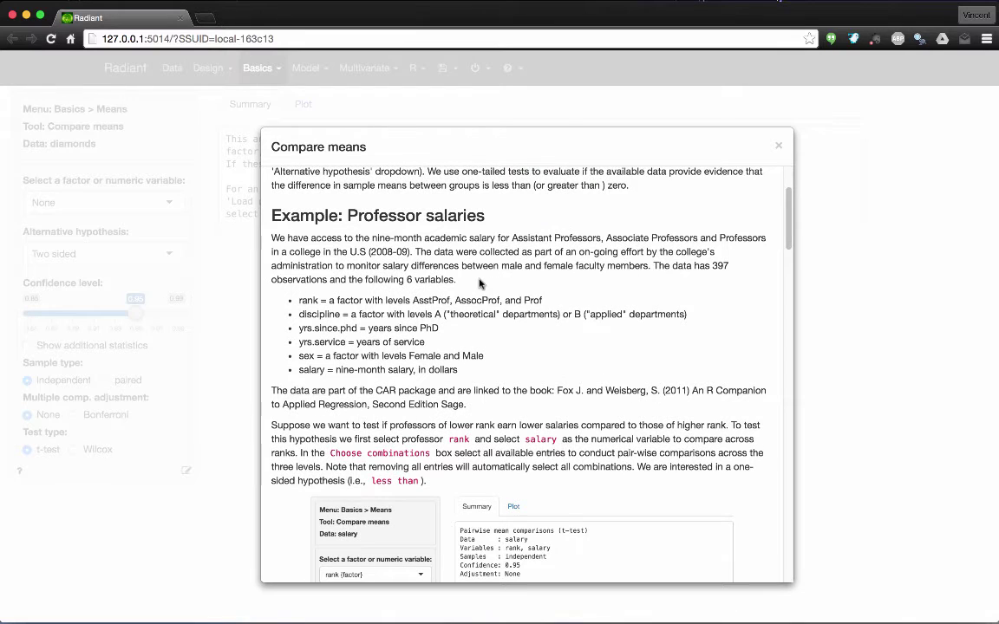
scroll(479, 284, down, 4)
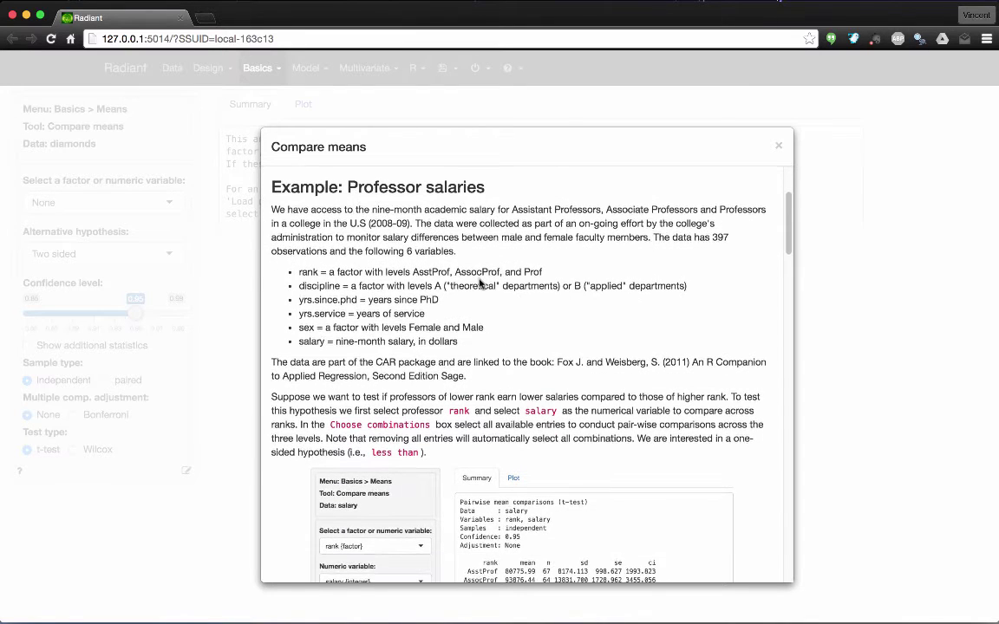
scroll(480, 283, down, 1)
scroll(480, 284, down, 2)
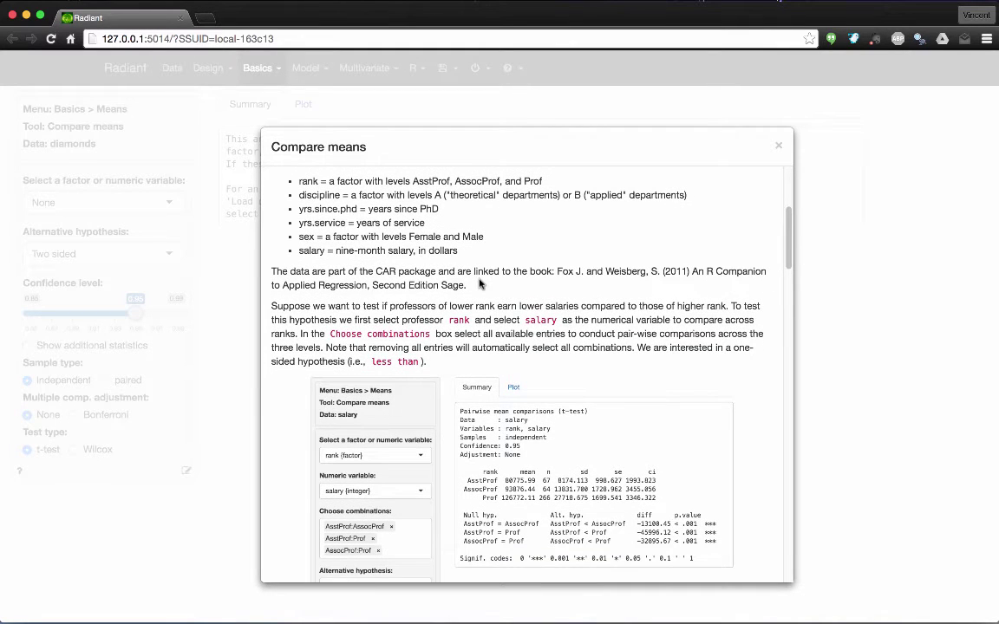
scroll(480, 284, down, 3)
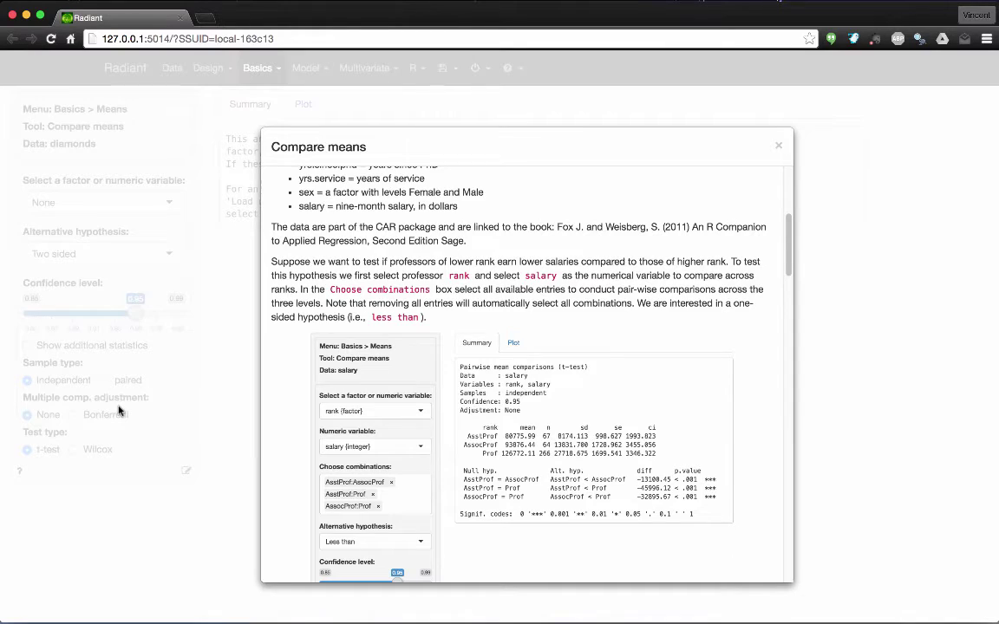
click(110, 370)
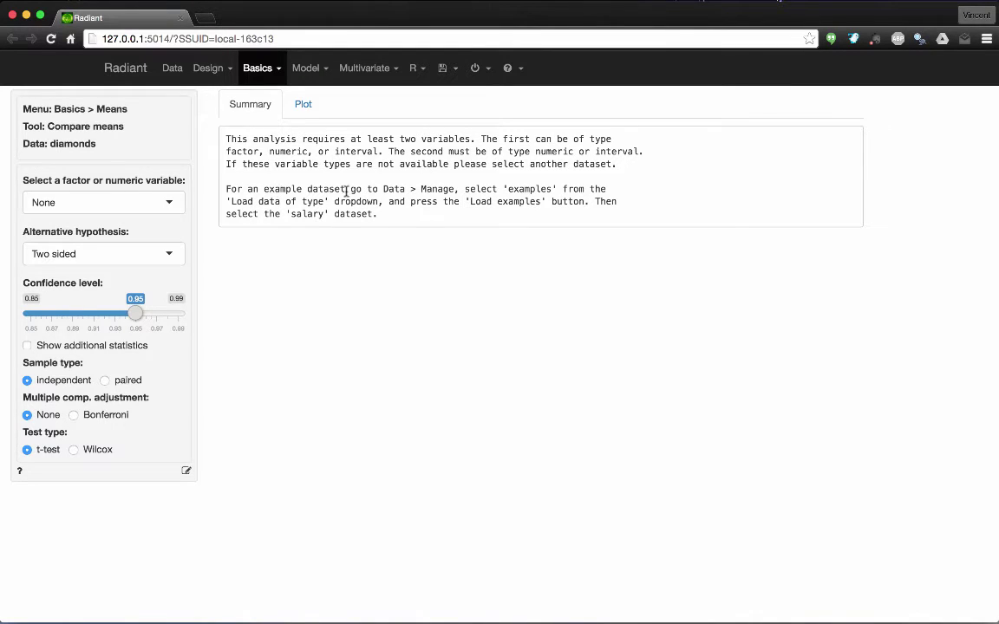
double_click(422, 190)
triple_click(420, 190)
double_click(349, 201)
triple_click(350, 201)
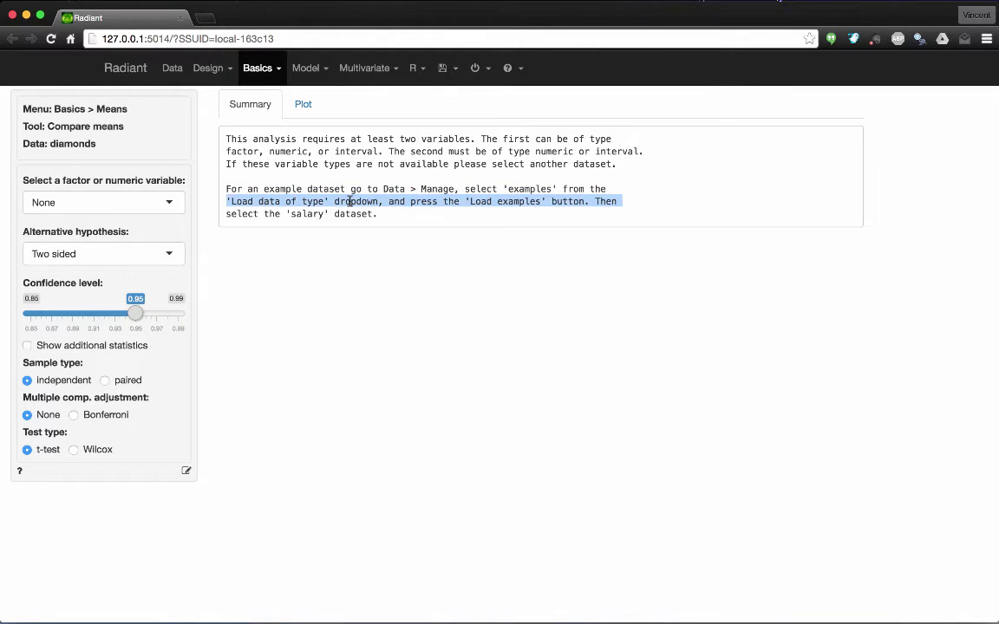
triple_click(324, 214)
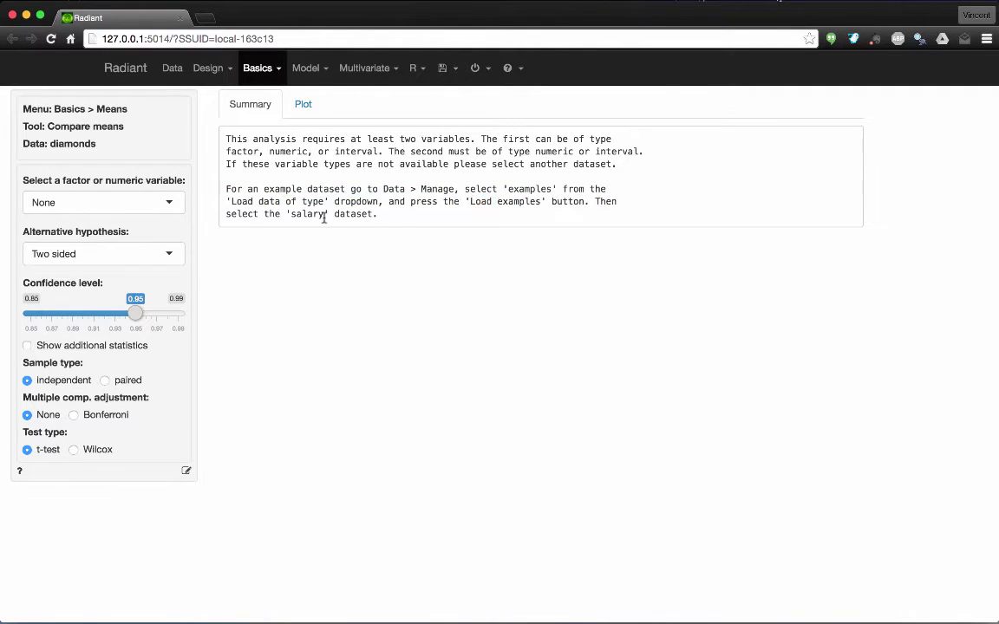
Load the example datasets from the Data > Manage page
click(173, 70)
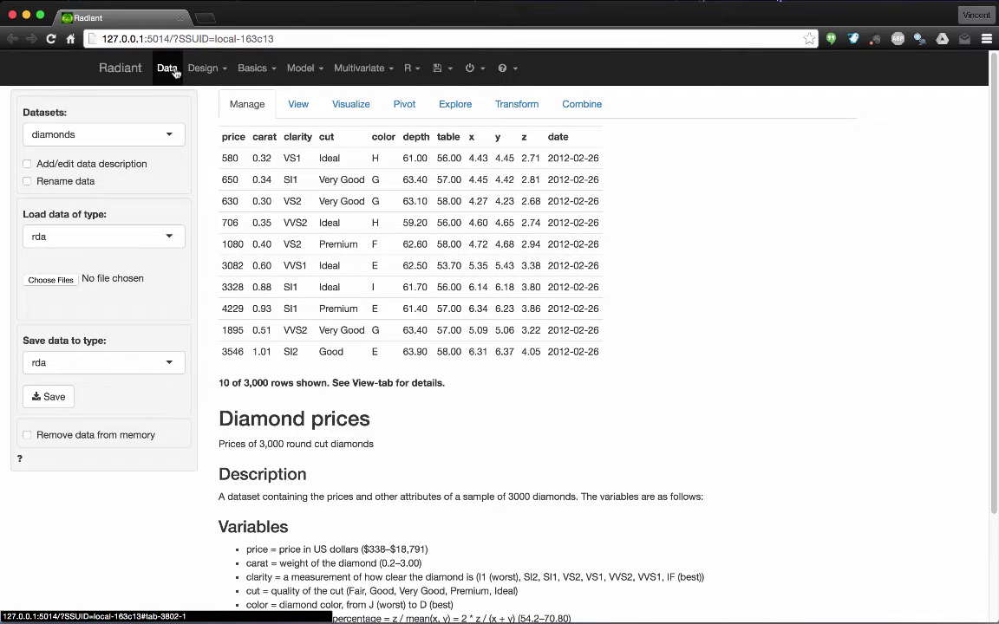
click(79, 238)
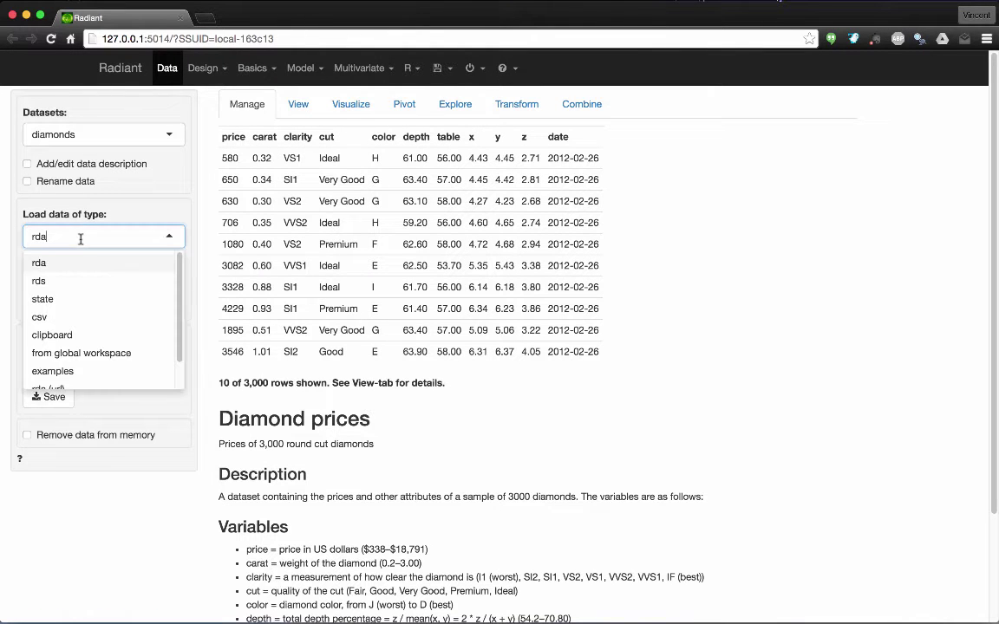
click(56, 372)
click(51, 272)
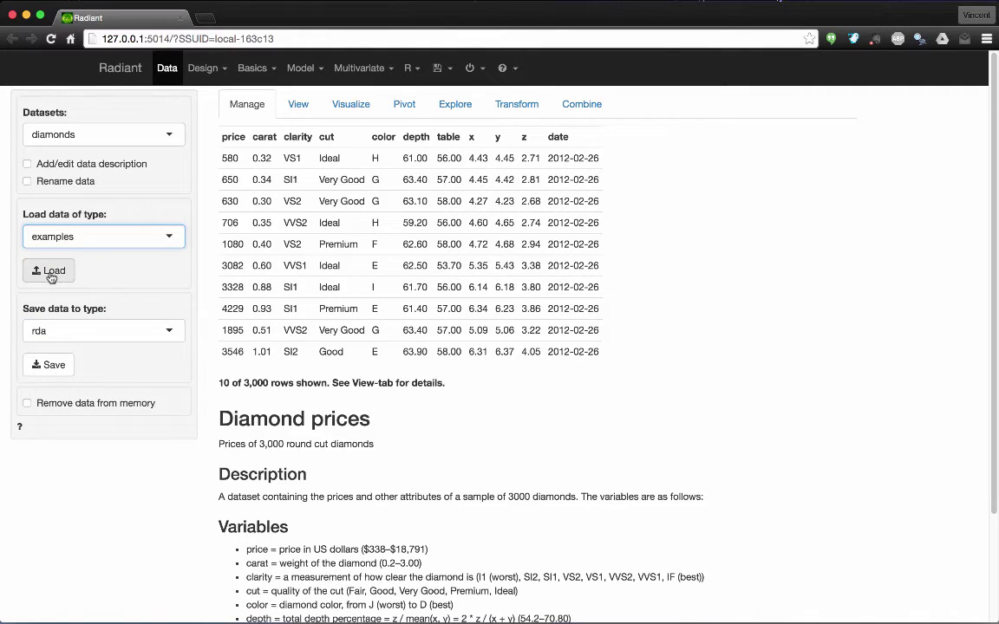
Switch the active dataset to salary, showing its 397 professor salary records
click(84, 138)
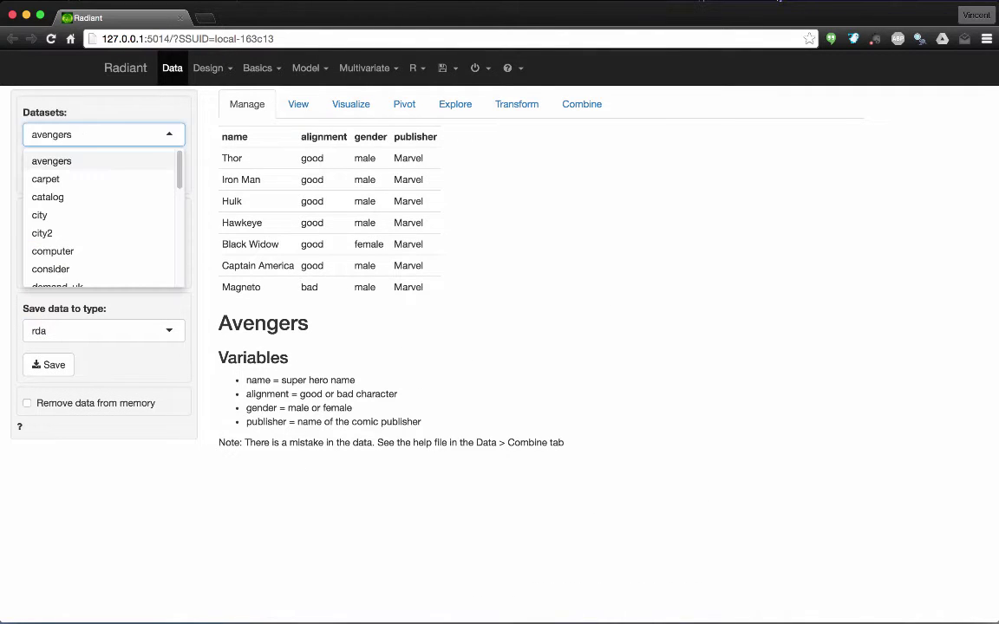
text(sal)
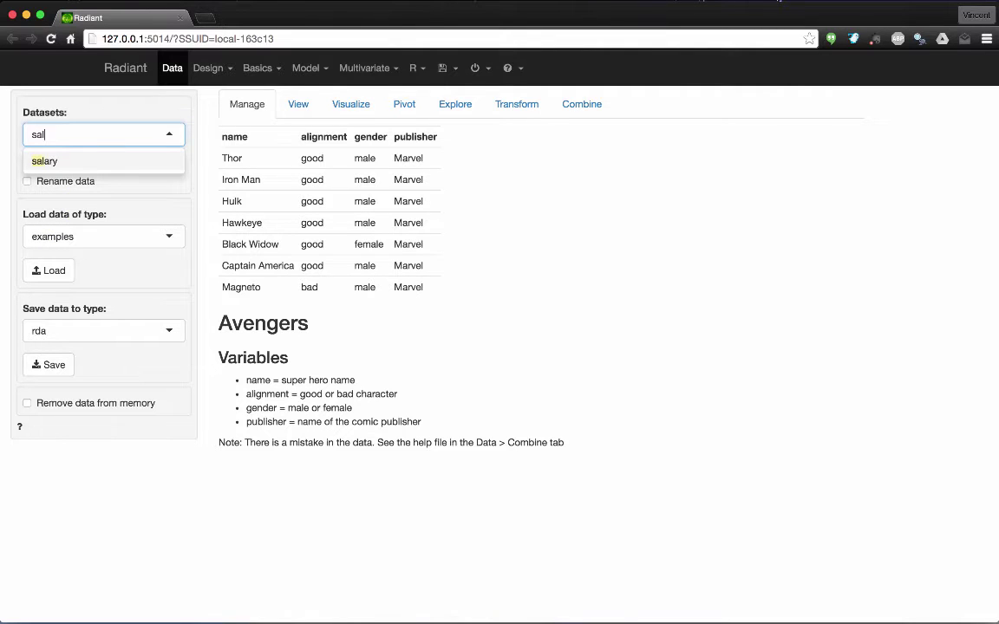
key(Return)
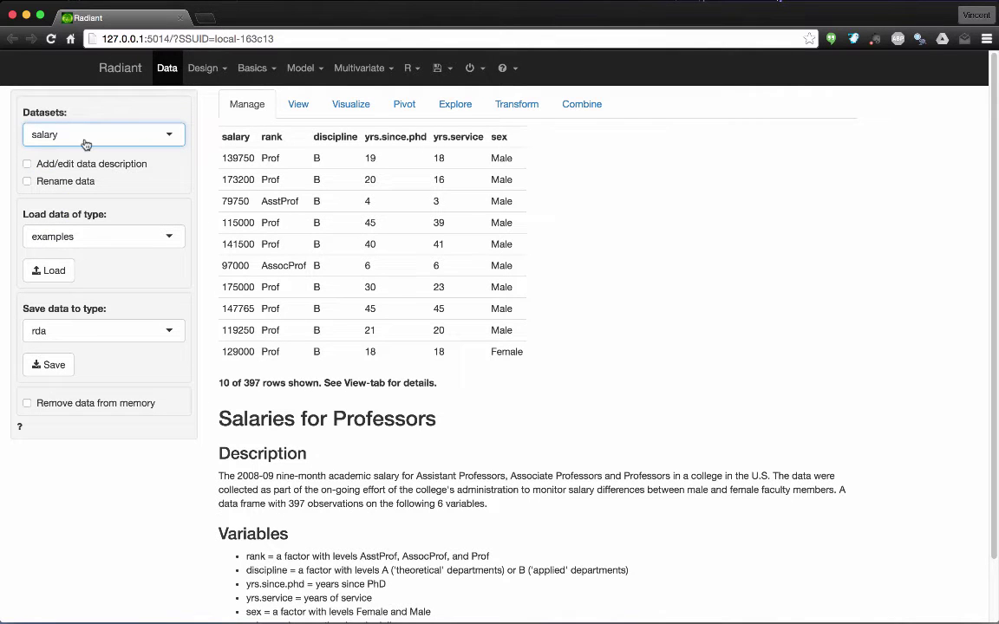
click(144, 131)
click(146, 133)
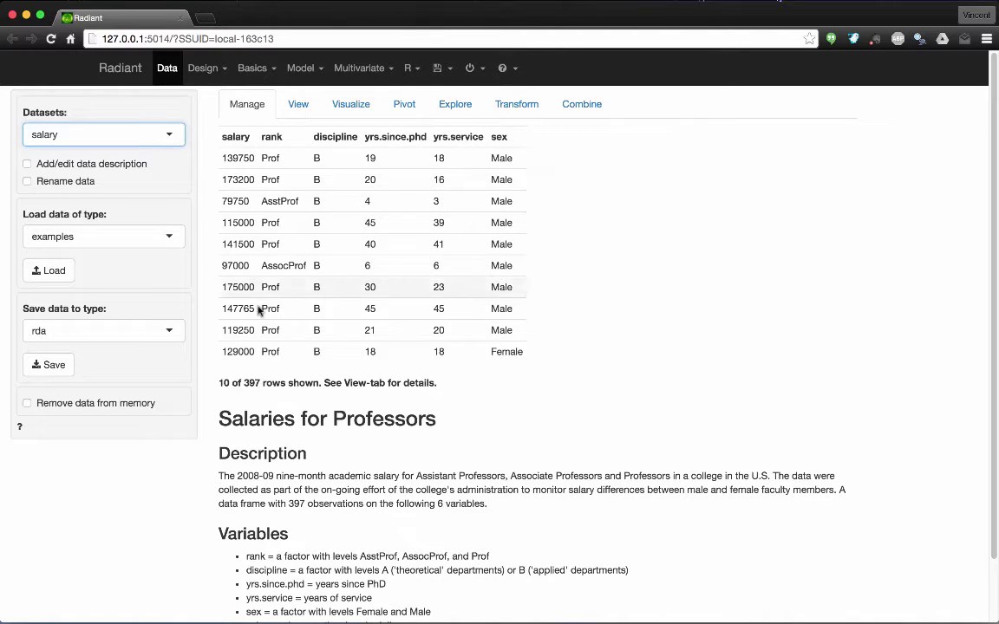
Compare mean salary by sex: Female 101002.4 vs Male 115090.4, p-value 0.003
click(249, 68)
click(273, 205)
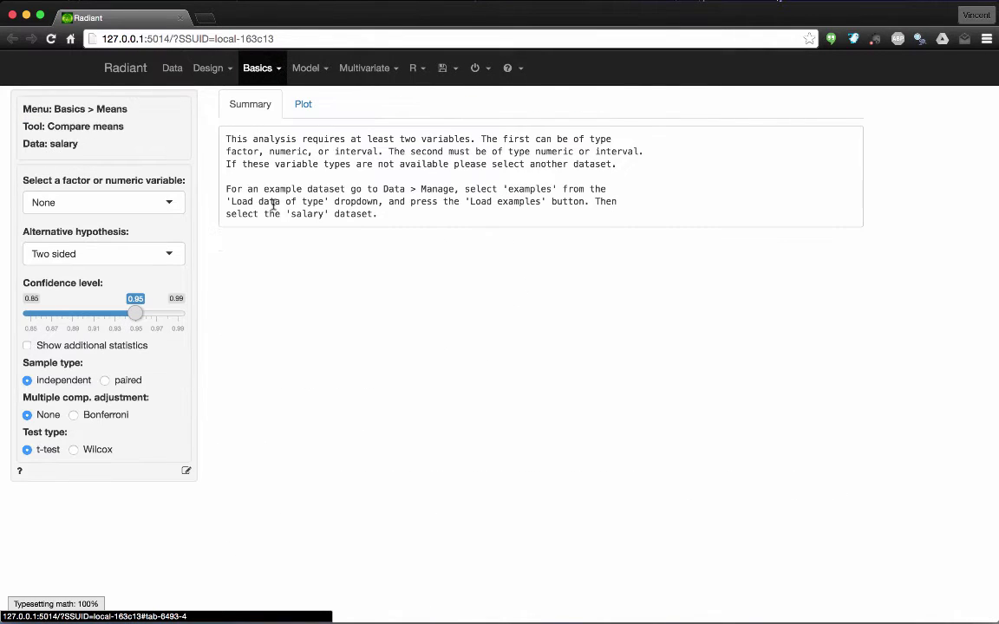
click(77, 202)
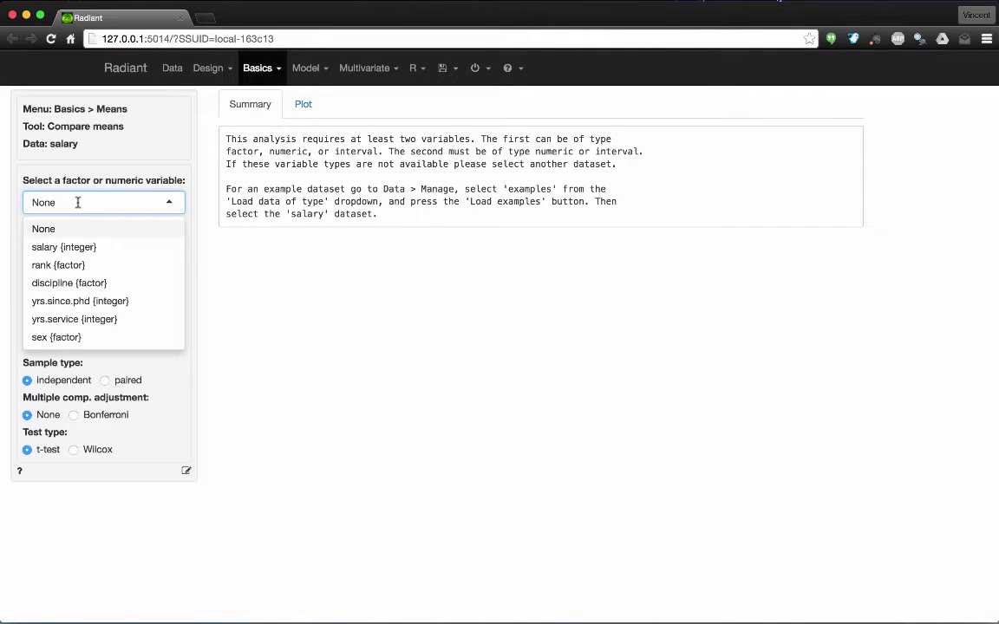
click(62, 338)
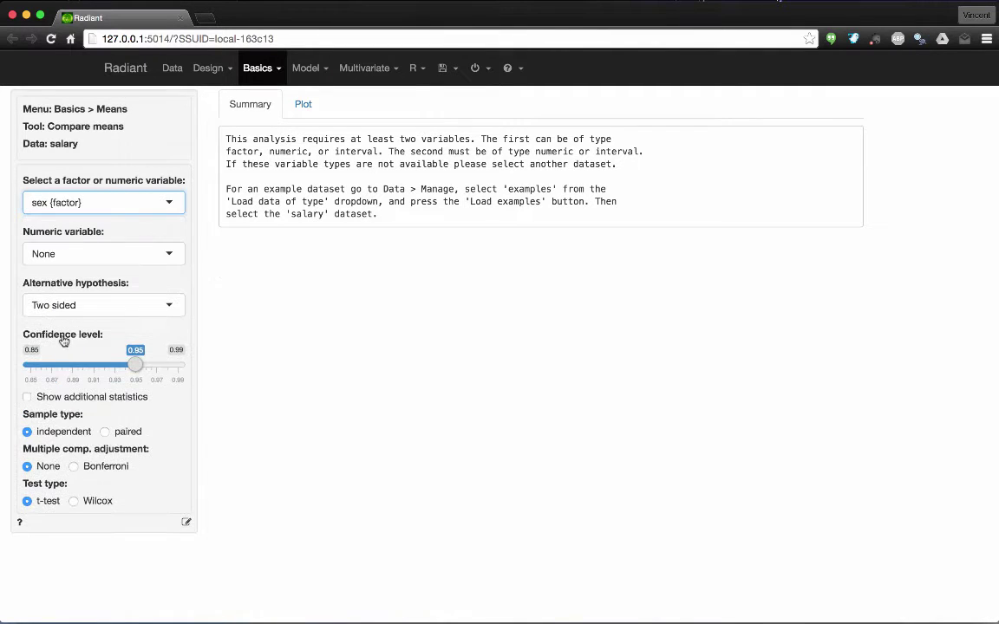
click(71, 254)
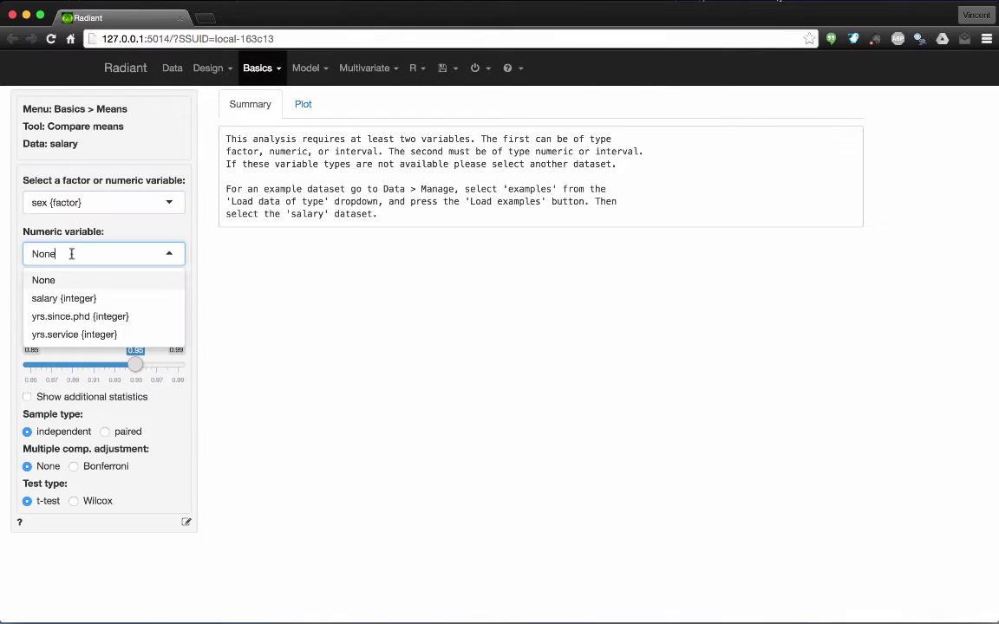
click(64, 298)
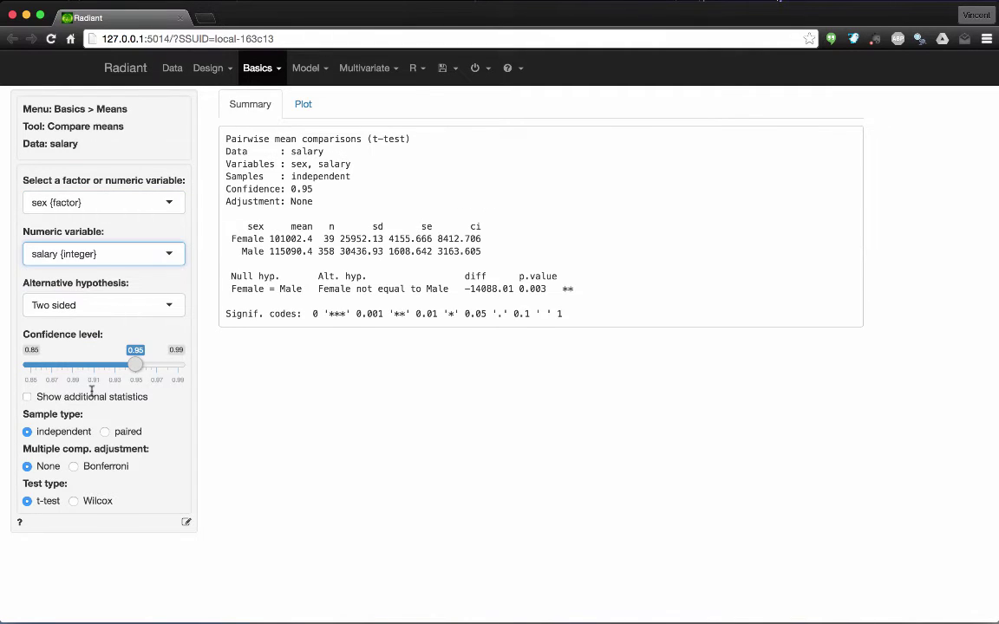
Read the Compare means help text, then close it
click(17, 524)
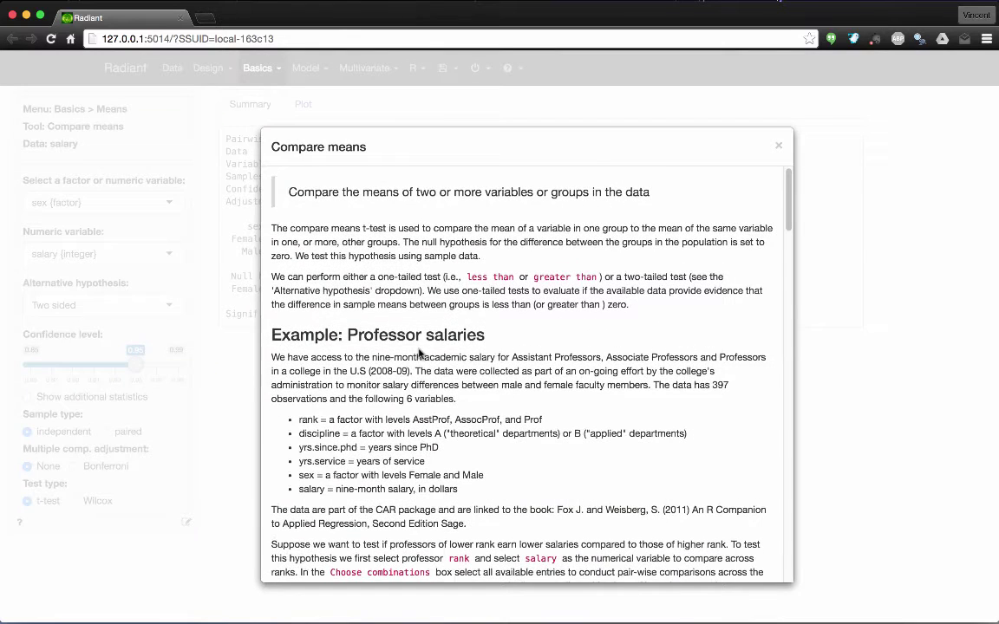
scroll(419, 353, down, 10)
scroll(419, 353, up, 10)
click(103, 587)
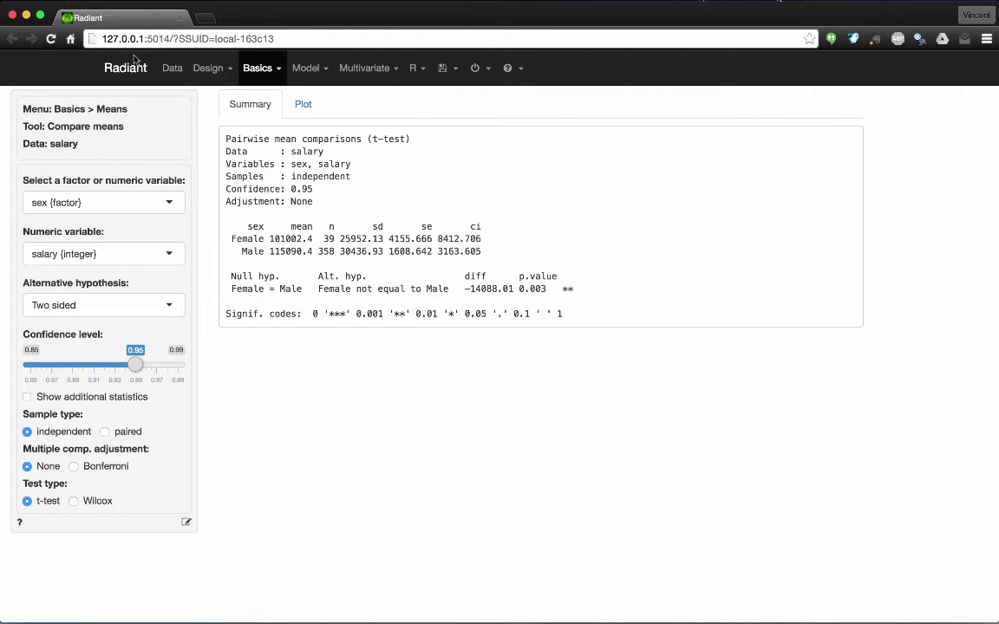
Show the salary data, narrow the browser, and view the data-manage folder in Finder
click(172, 69)
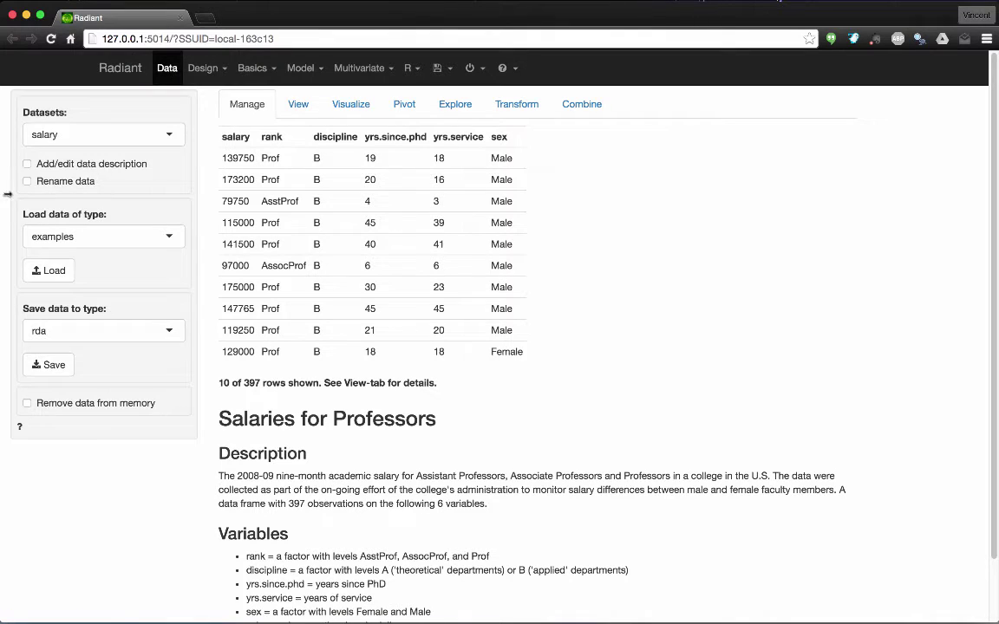
drag(2, 204, 123, 201)
click(84, 90)
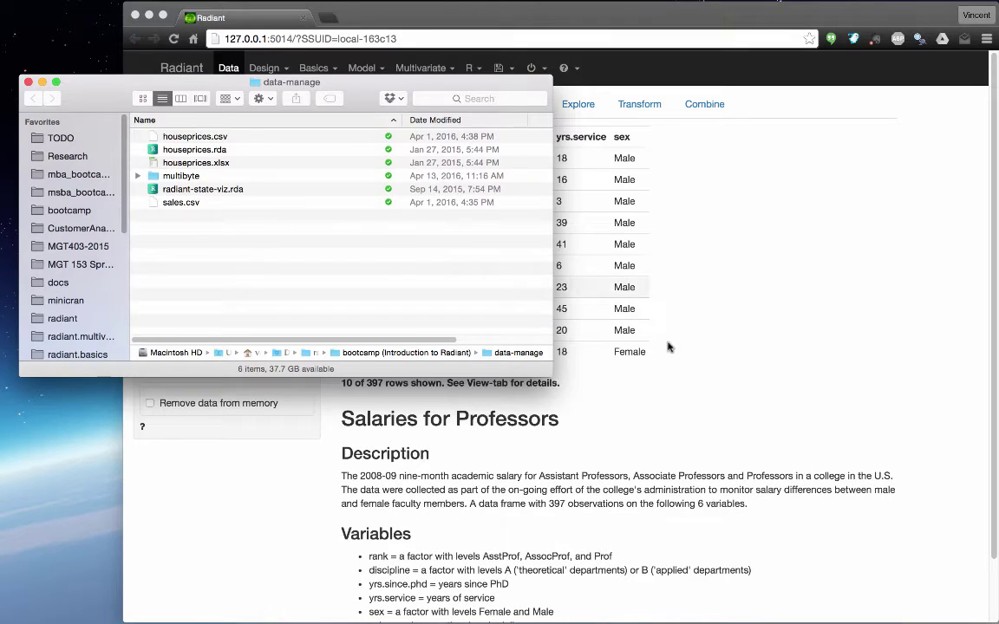
click(734, 300)
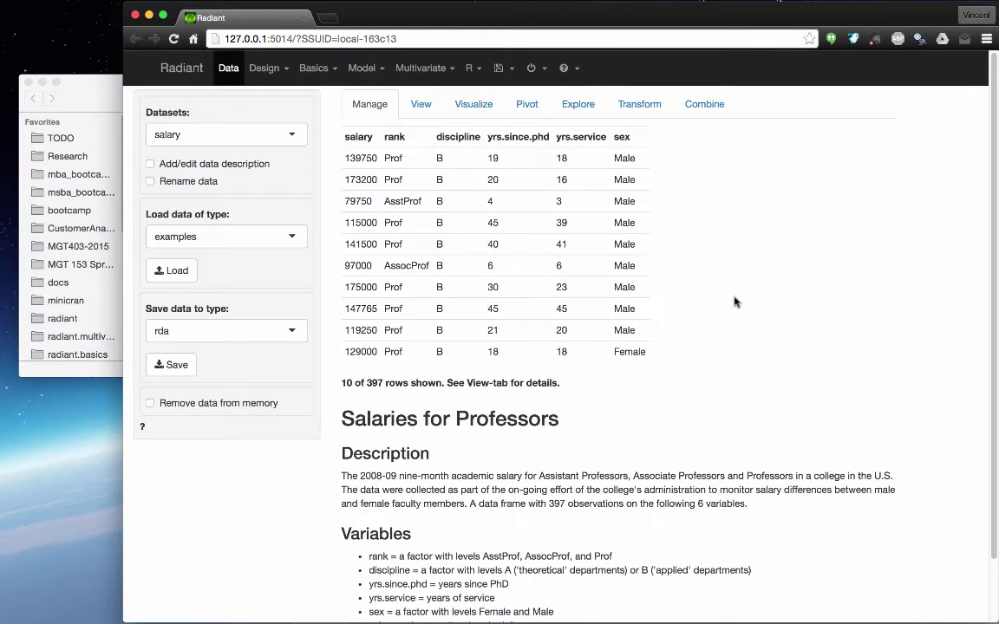
Change the 'Load data of type' setting from examples to rda
click(179, 246)
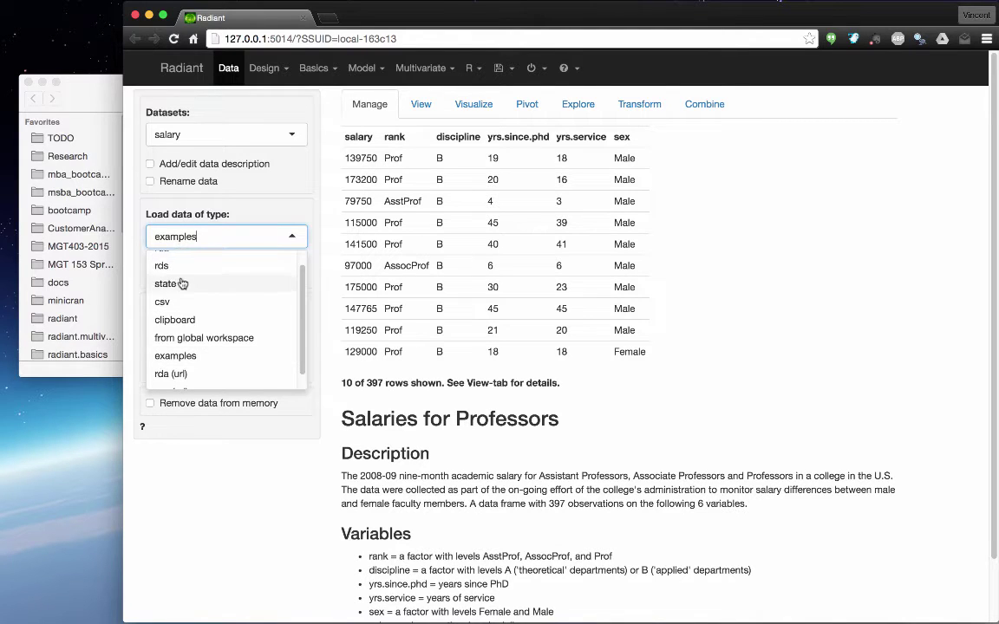
scroll(178, 279, up, 1)
click(169, 260)
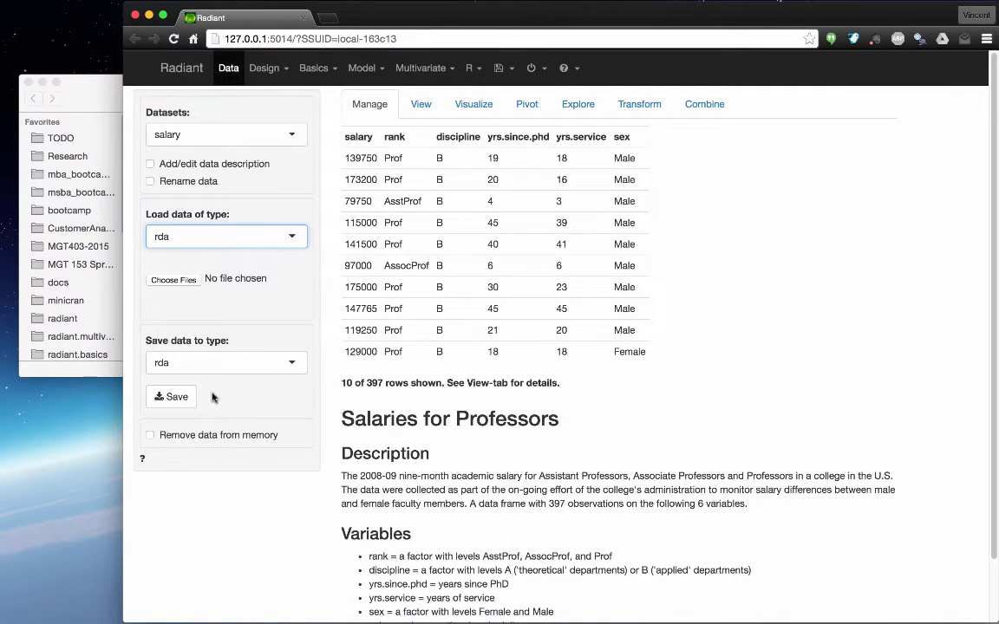
click(230, 235)
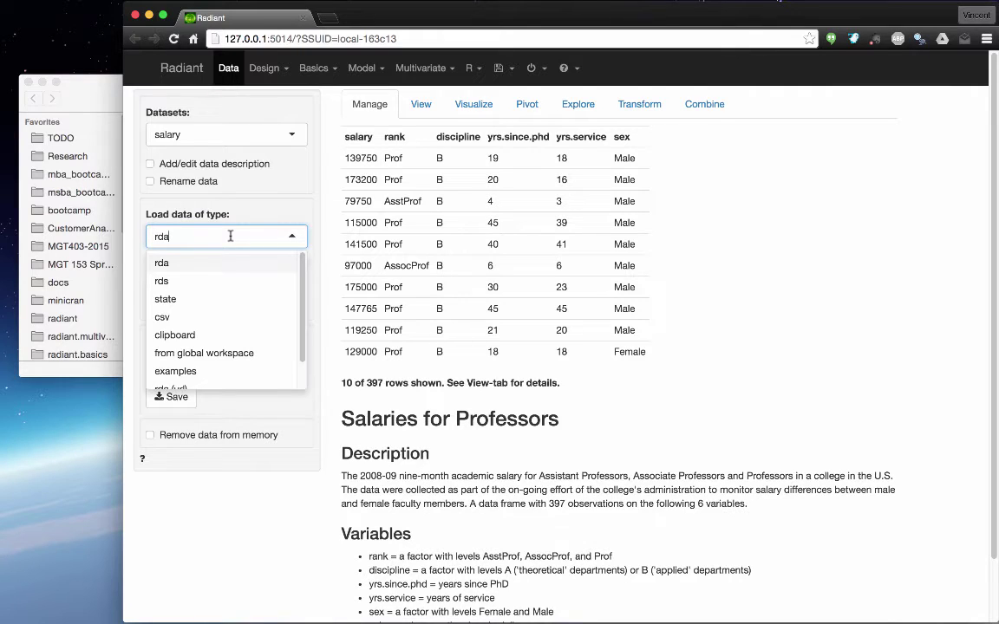
click(252, 217)
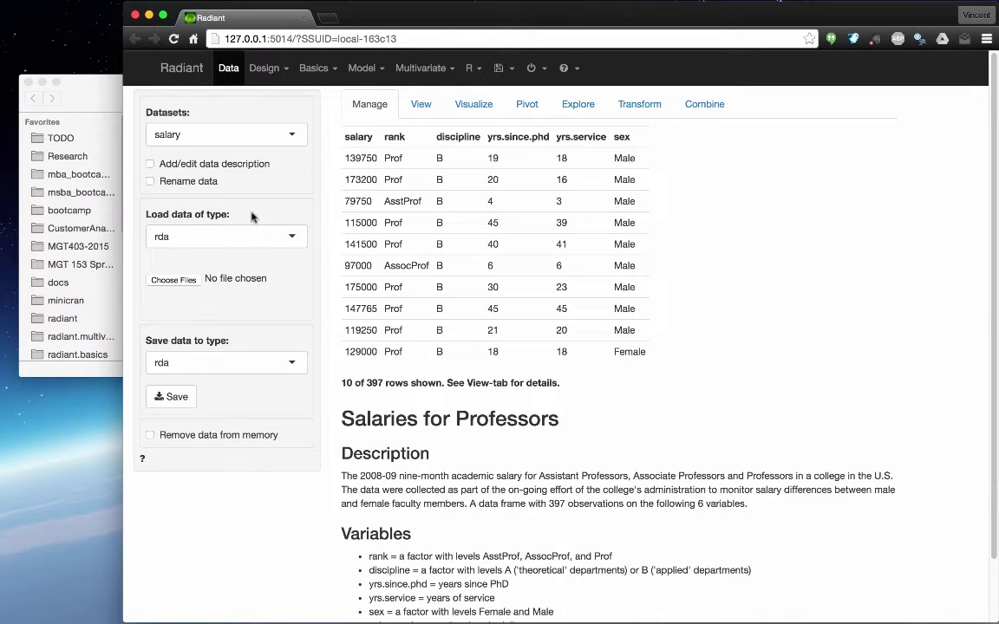
Upload houseprices.rda from the data-manage folder, loading its 128 rows
click(83, 79)
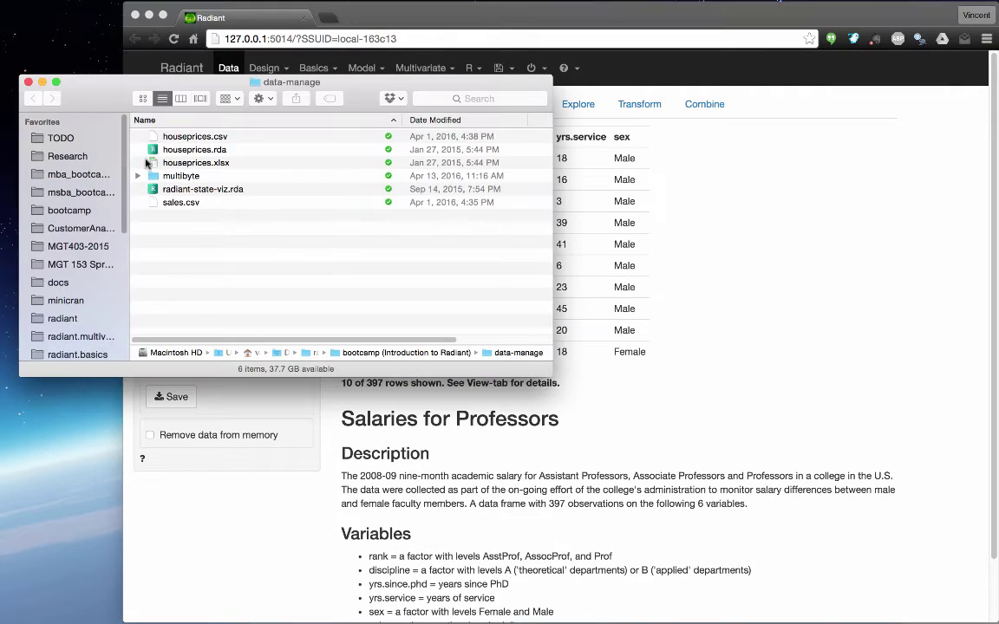
click(214, 550)
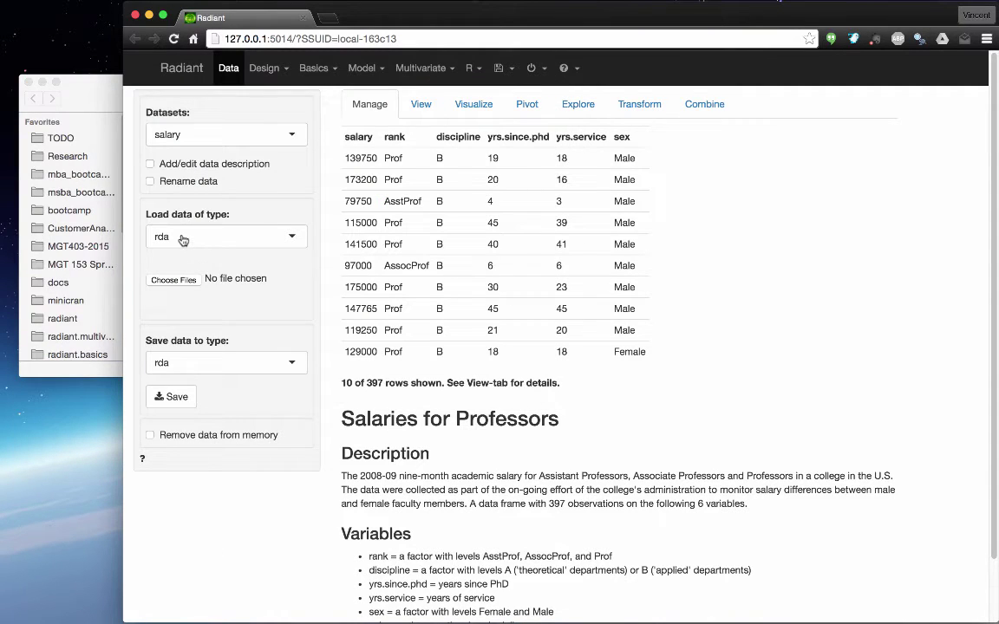
click(172, 281)
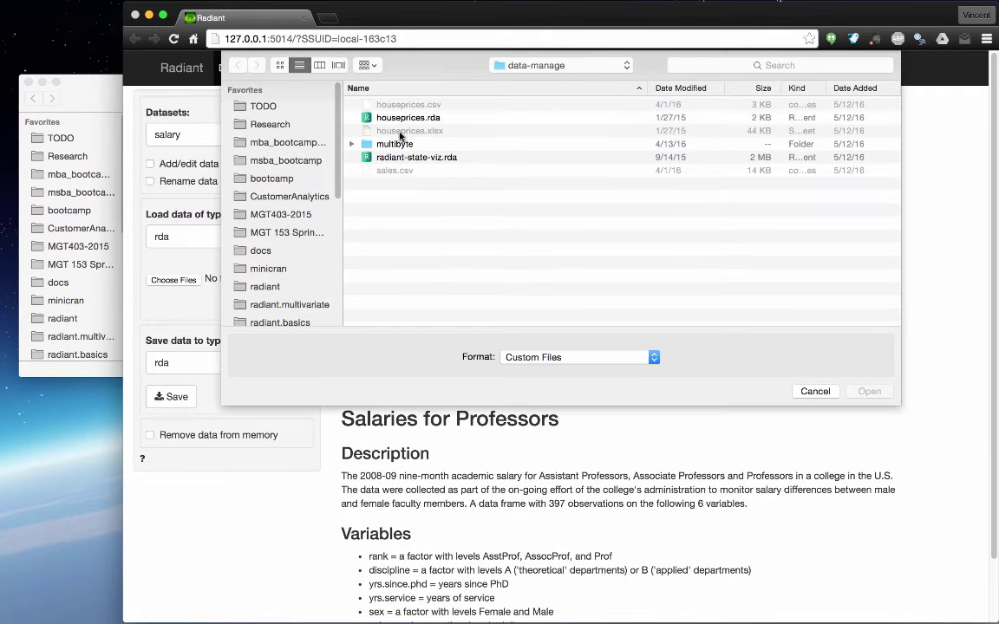
double_click(402, 118)
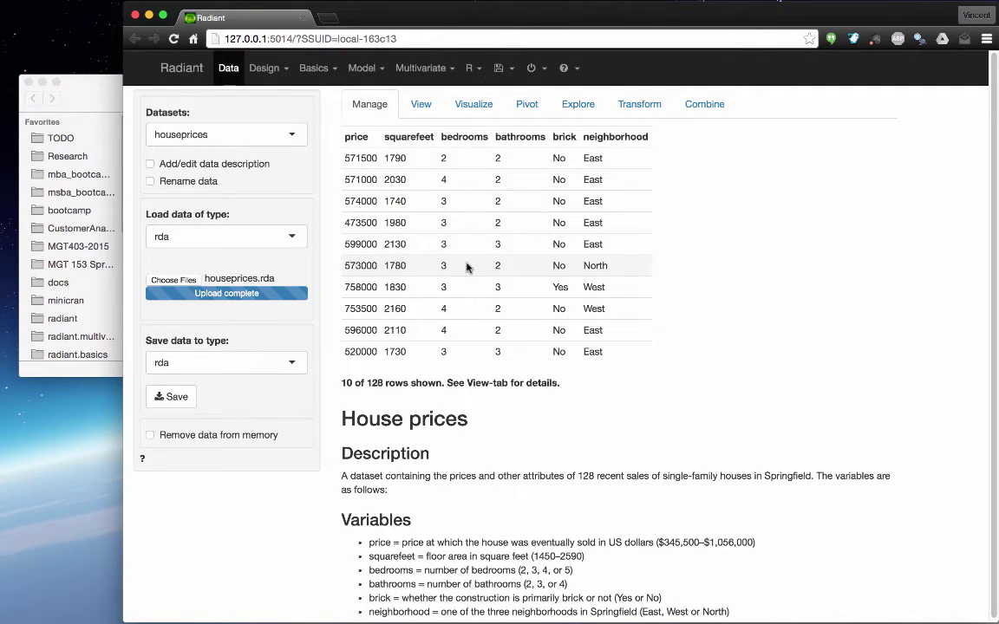
Open houseprices.xlsx from the data-manage folder in Excel
click(85, 85)
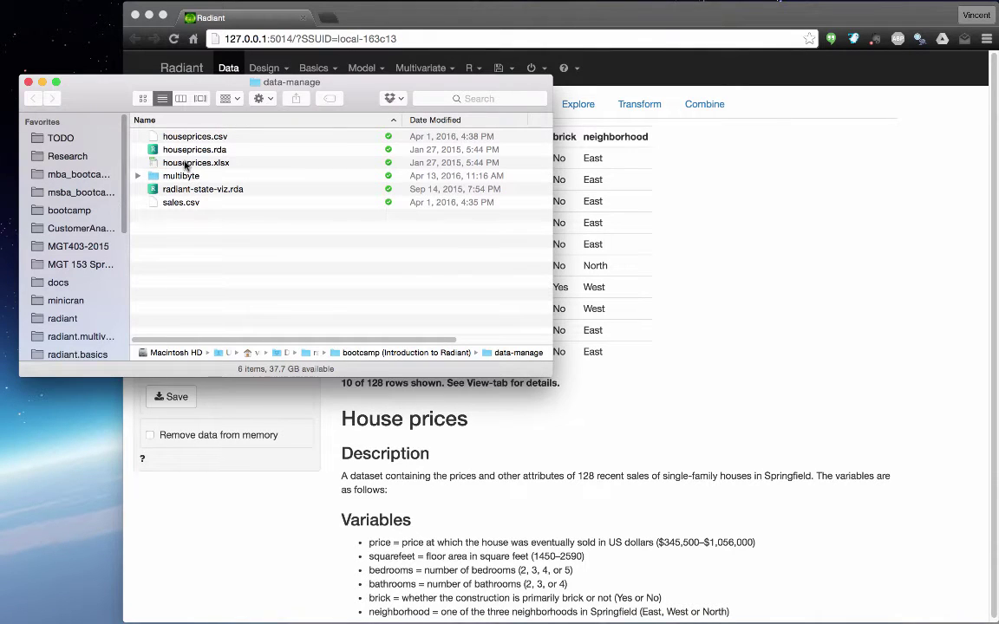
click(185, 164)
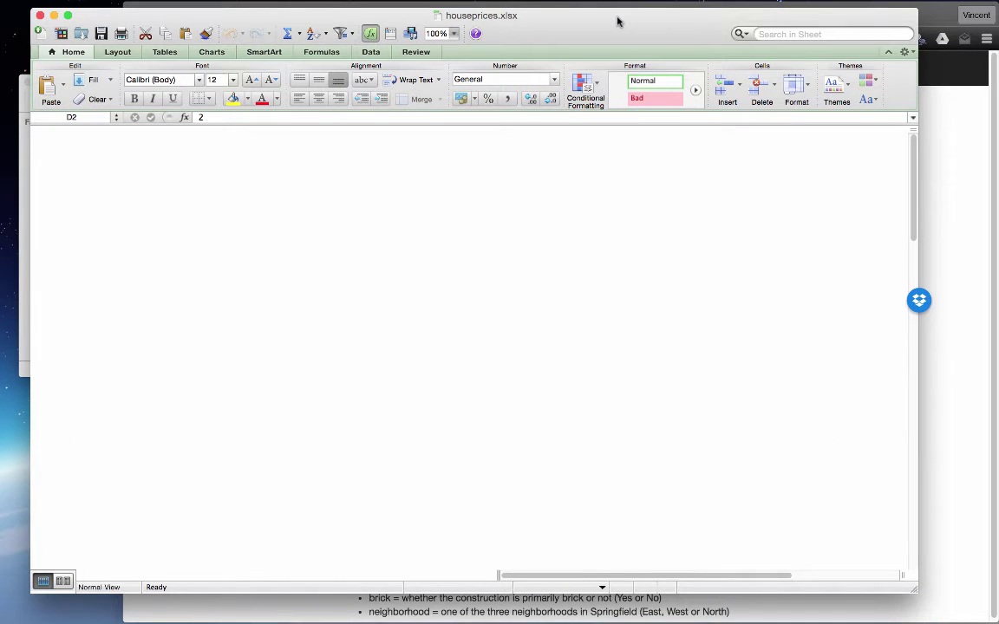
Select cell D5, browse the Save As file formats, then cancel without saving
click(199, 180)
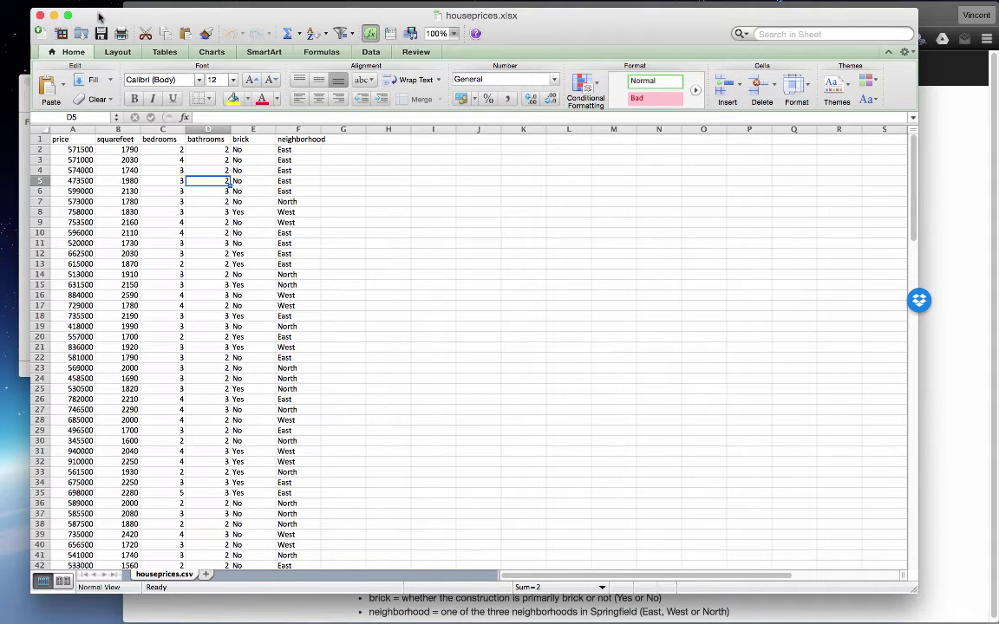
key(super+shift+s)
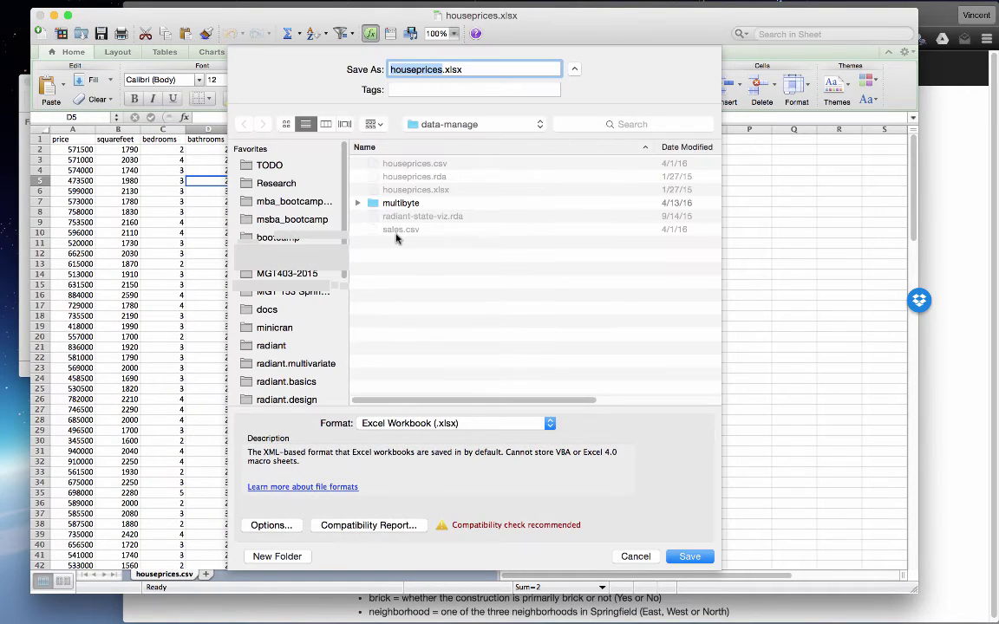
click(451, 423)
scroll(458, 511, down, 5)
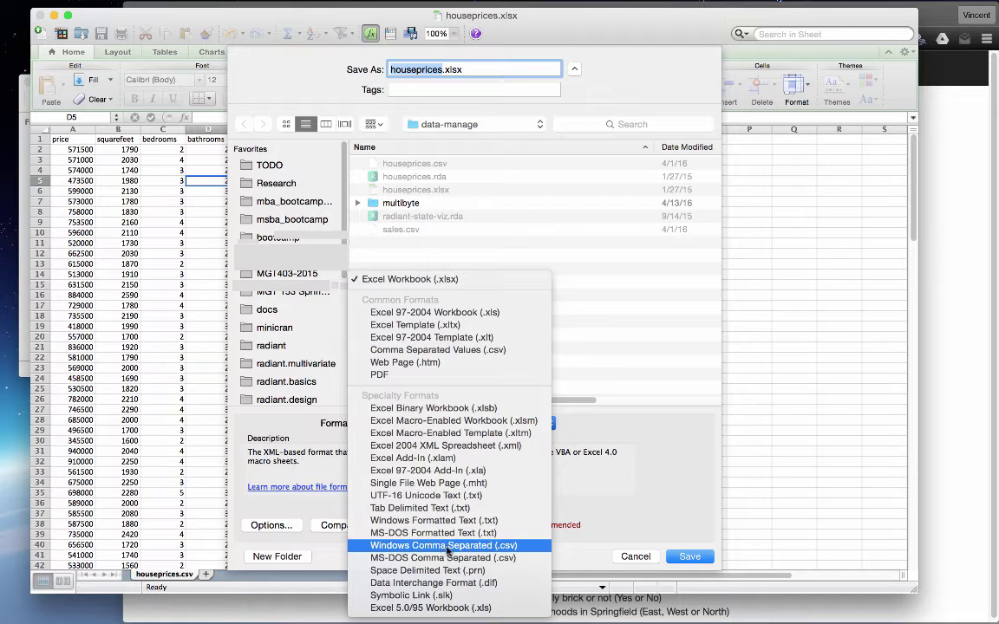
click(640, 541)
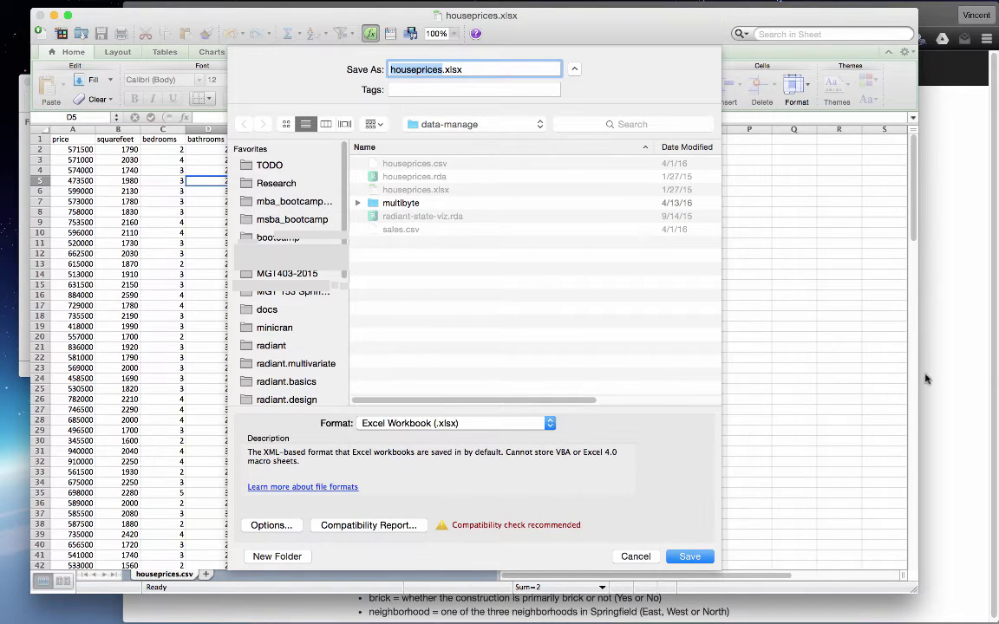
click(635, 556)
Upload sales.csv as a csv dataset, loading 365 rows of daily sales data
click(945, 414)
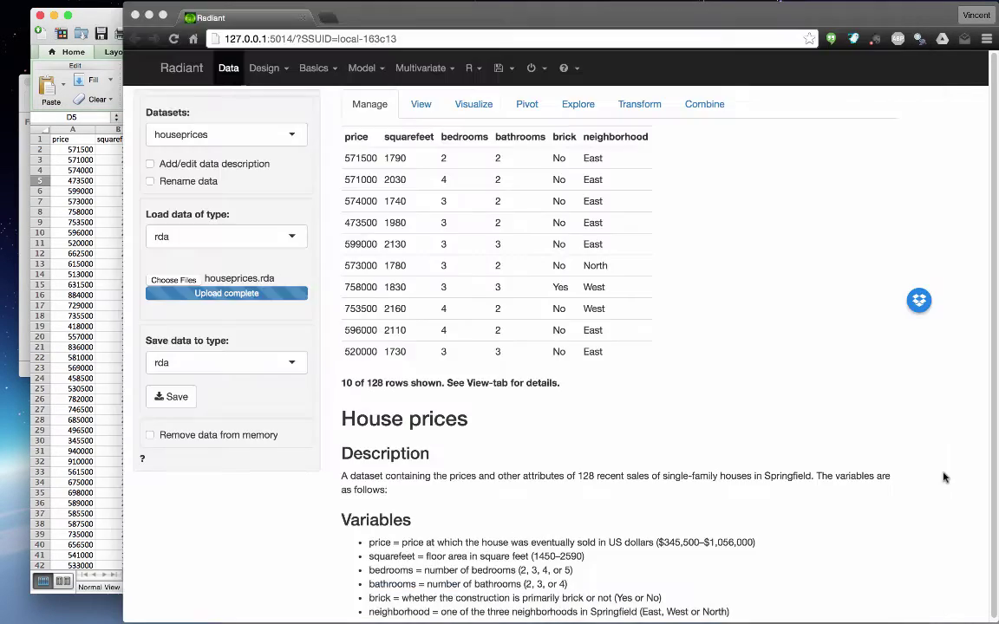
click(195, 239)
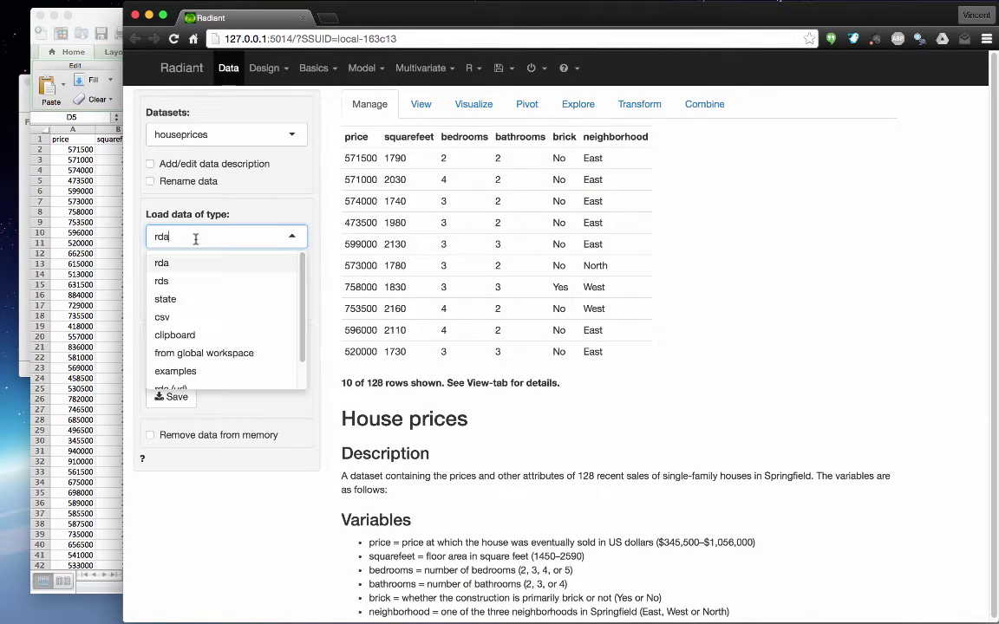
click(170, 320)
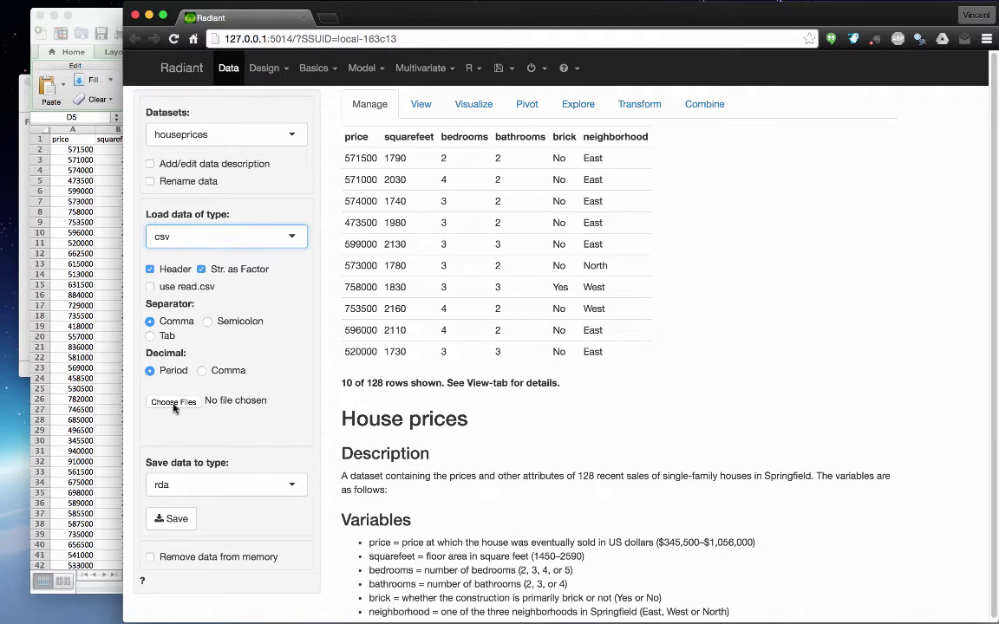
click(174, 402)
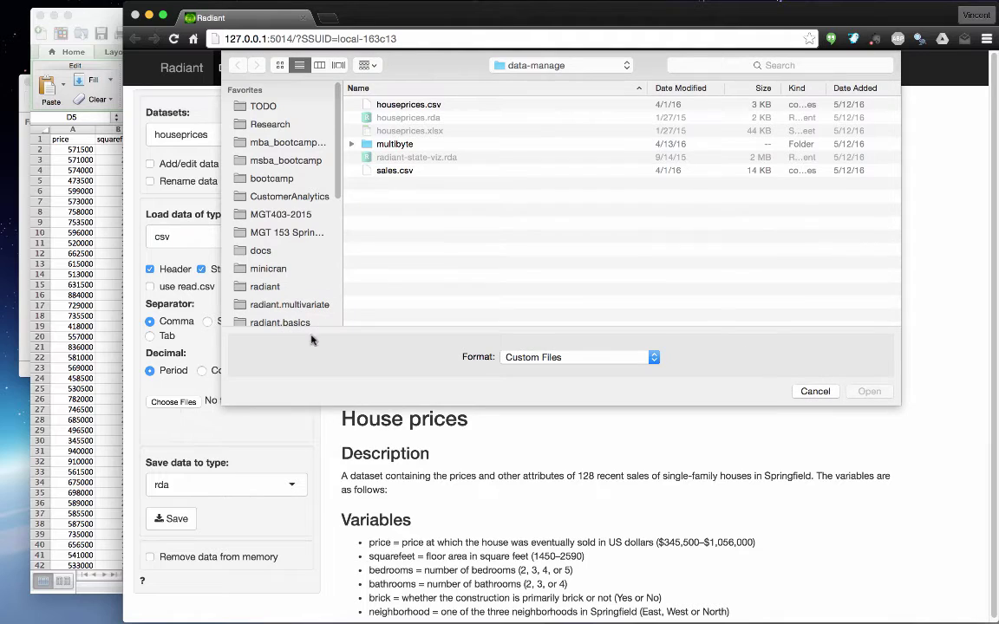
click(387, 172)
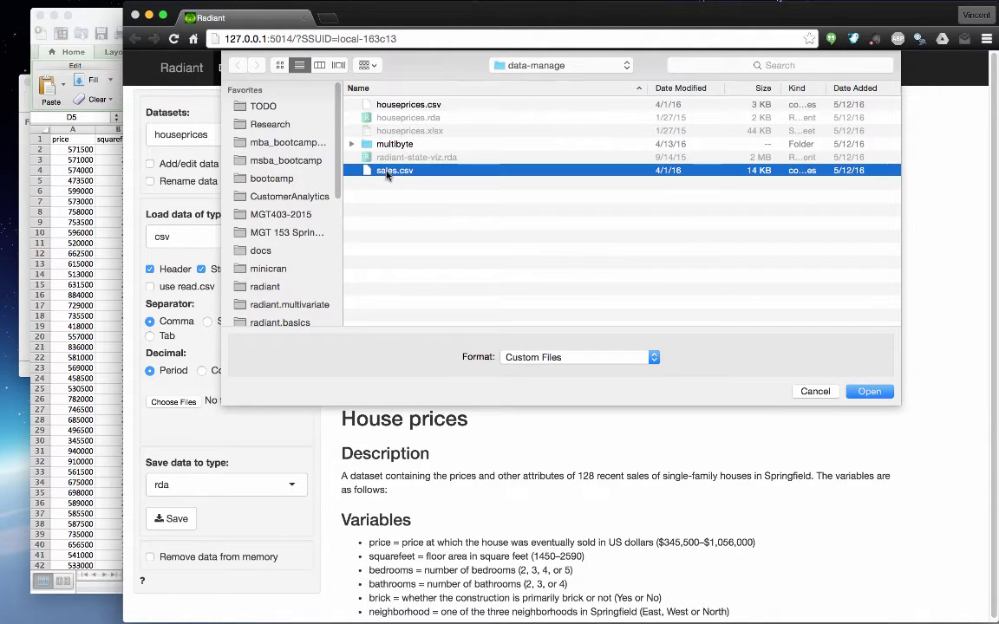
click(869, 392)
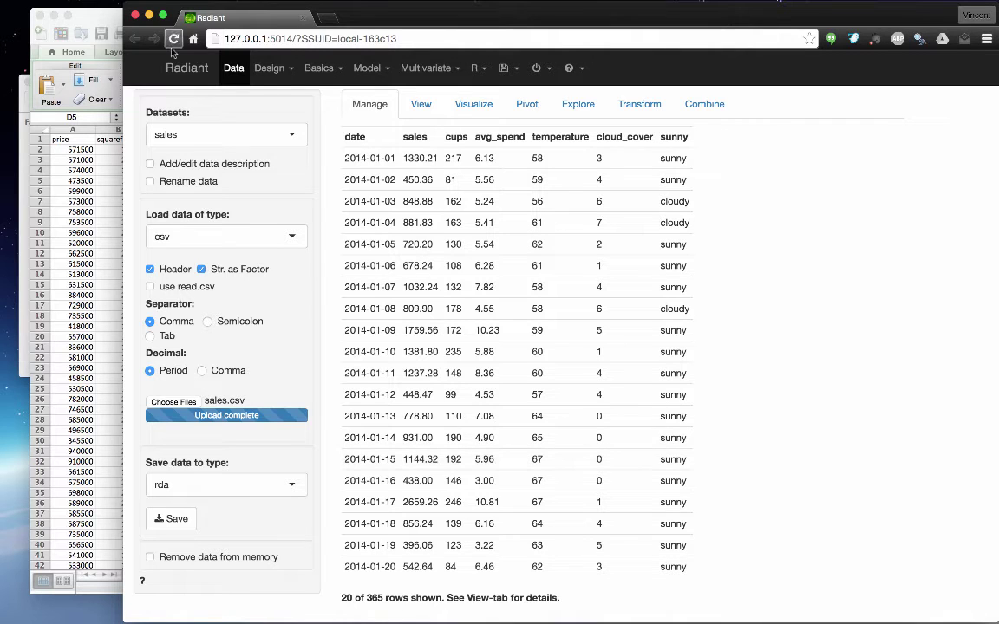
Switch the Data page back to the houseprices dataset and view its House prices description
click(204, 137)
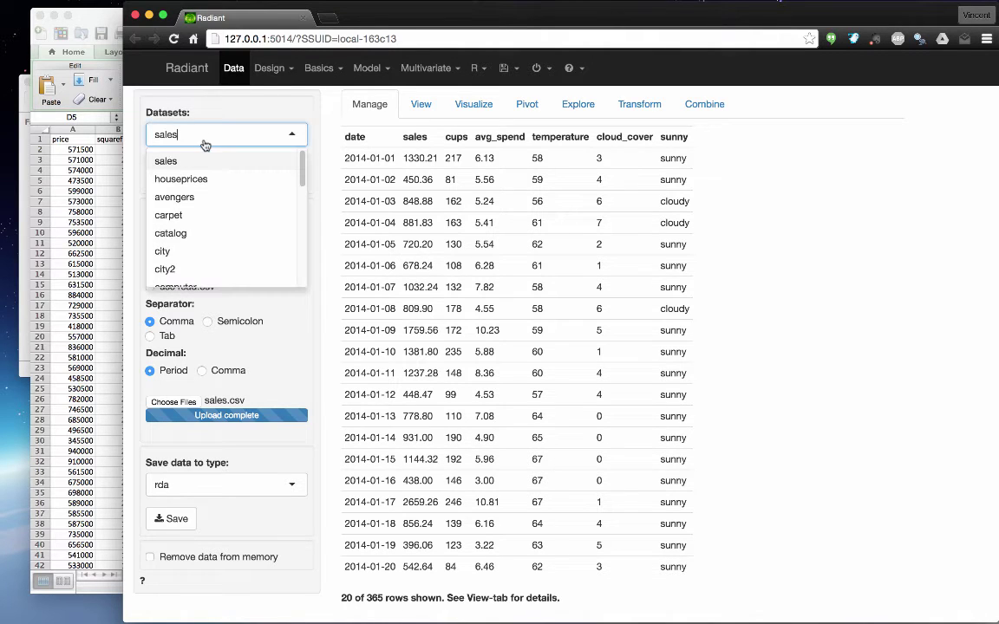
click(180, 179)
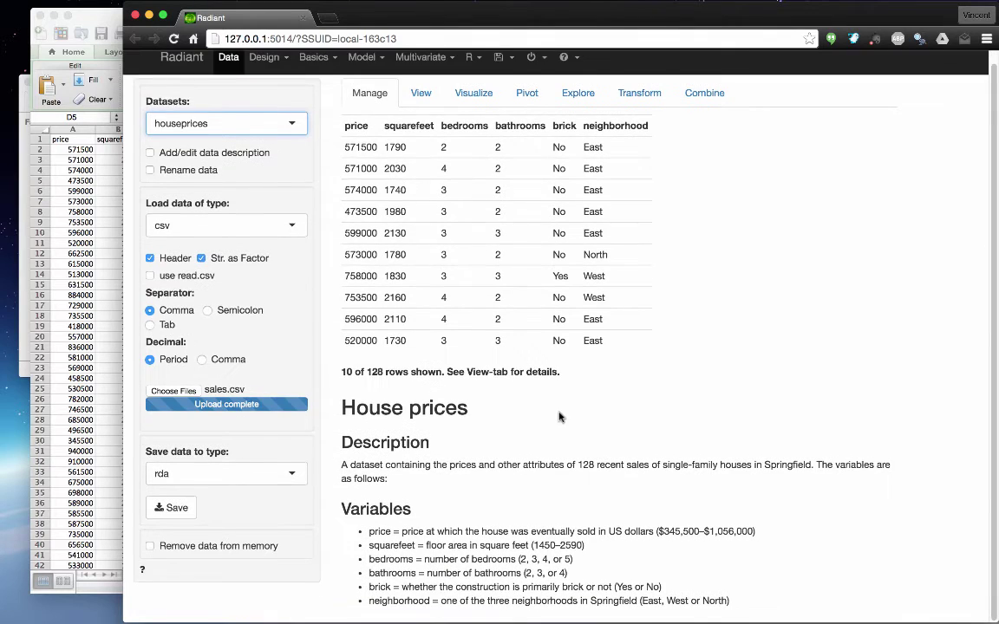
scroll(557, 414, down, 1)
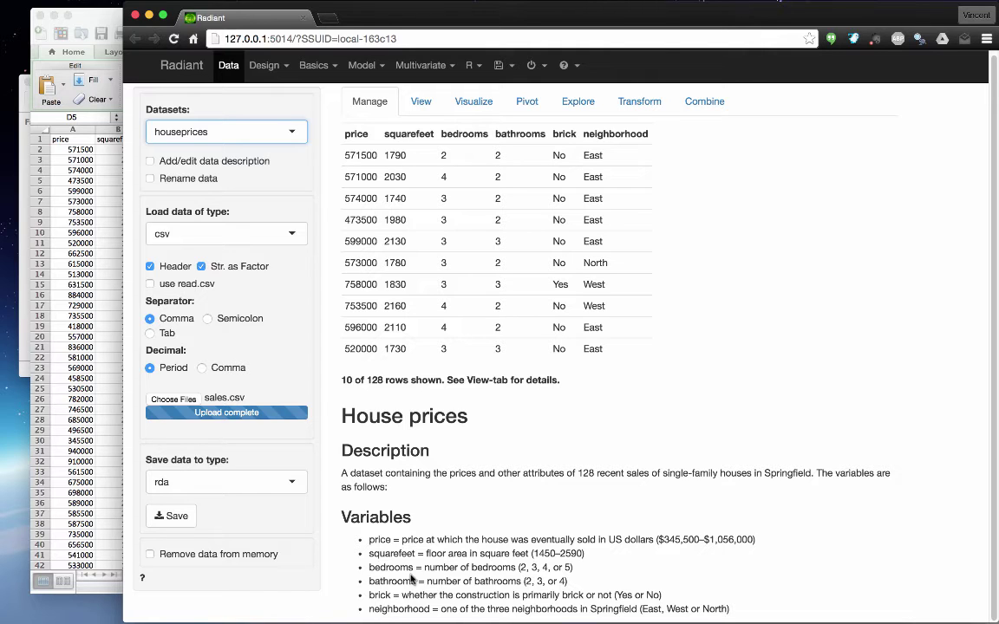
Edit the houseprices data description and render it as formatted text
click(163, 161)
scroll(438, 523, down, 1)
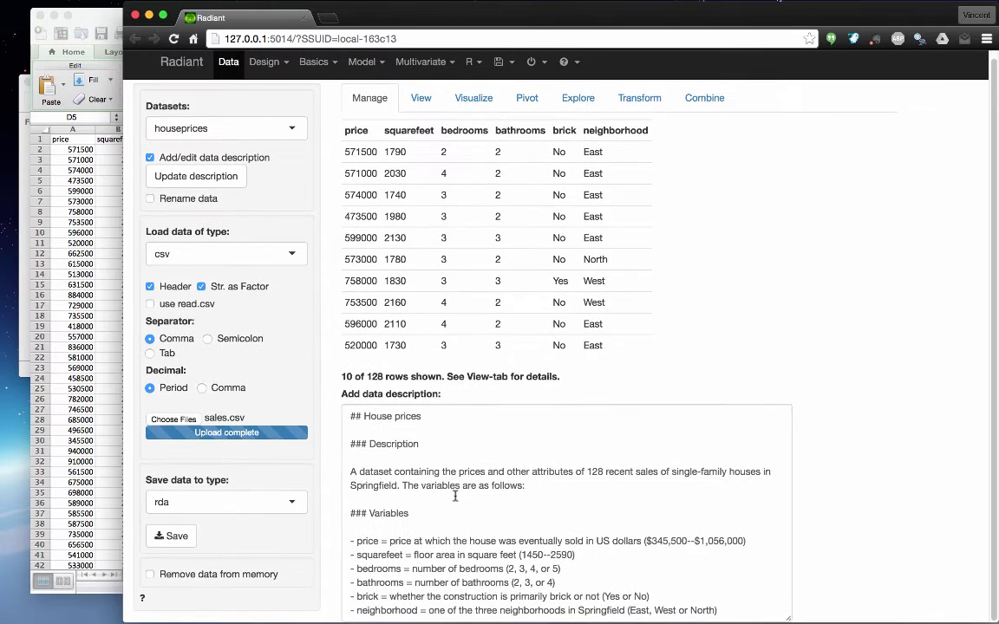
double_click(438, 541)
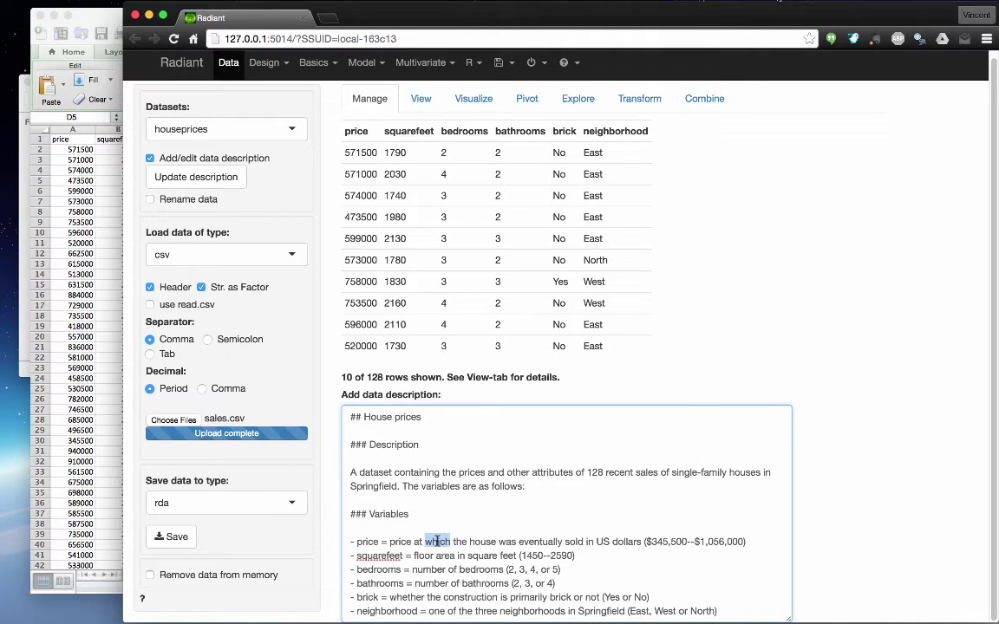
click(394, 499)
double_click(409, 486)
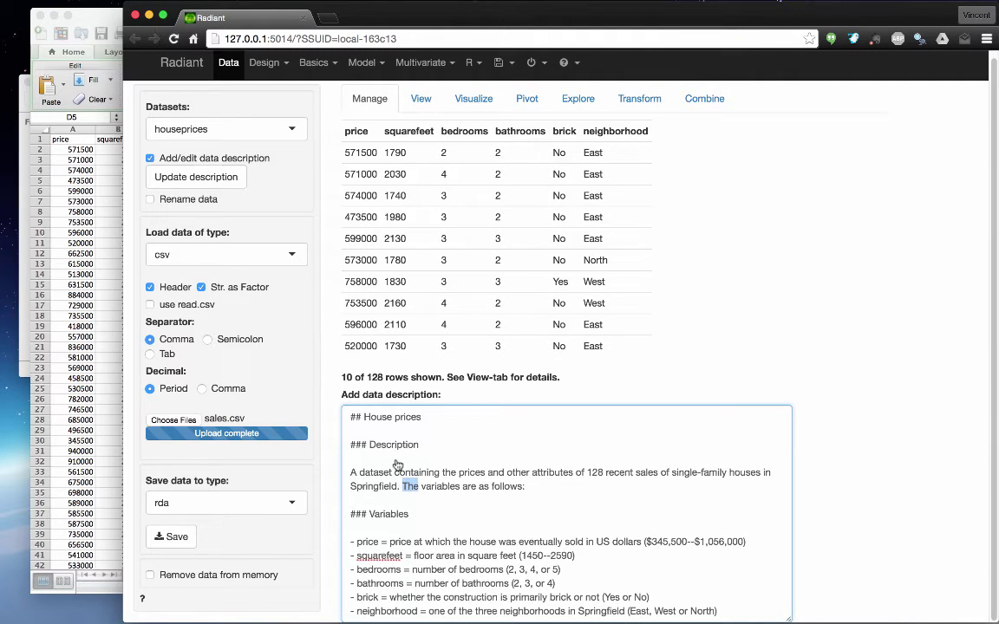
click(179, 175)
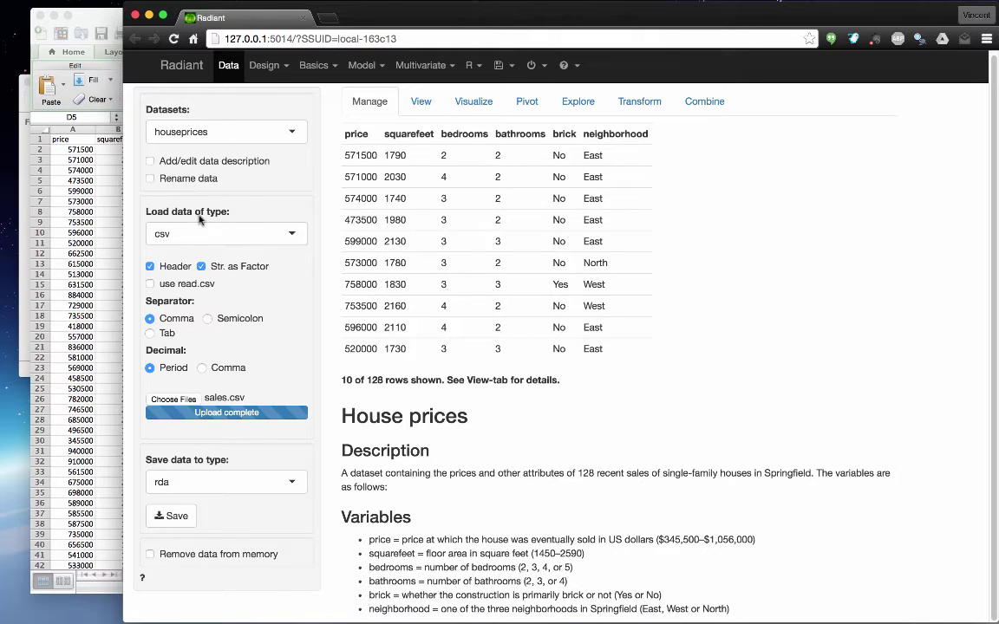
Switch to the 365-row sales dataset and show its description editor
click(192, 133)
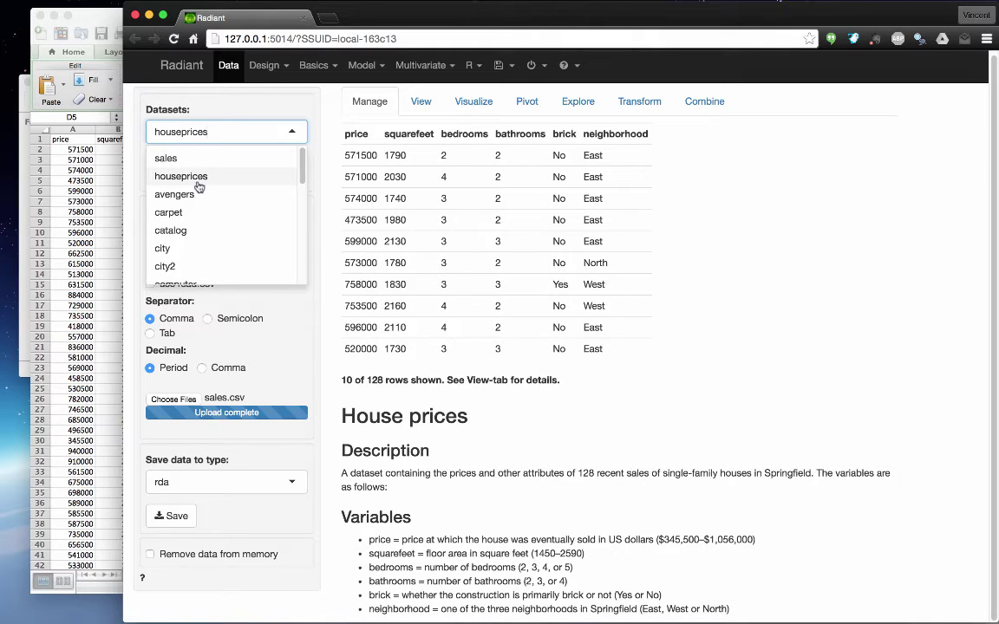
click(209, 156)
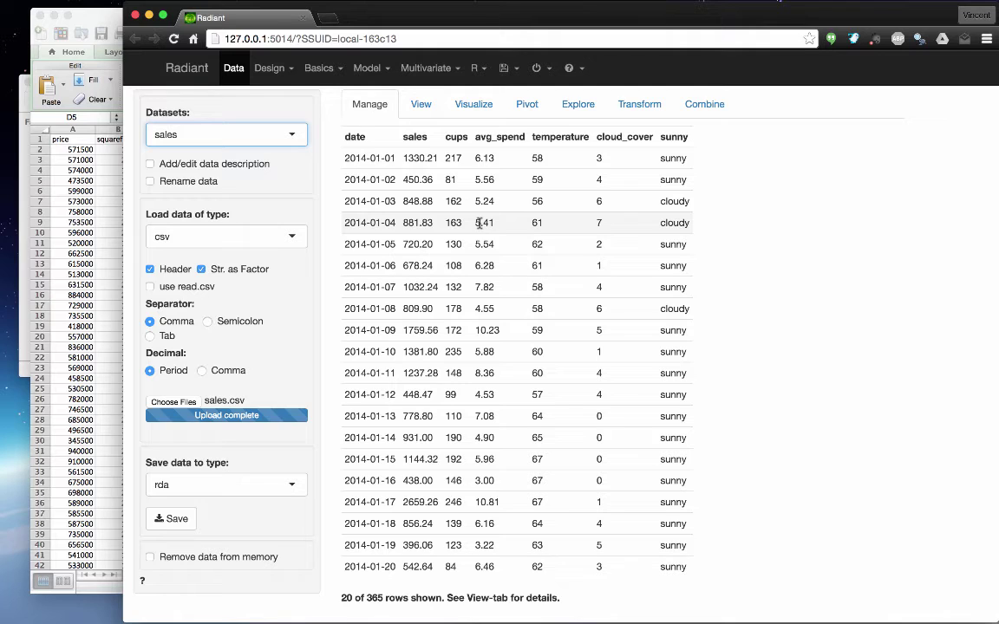
click(204, 165)
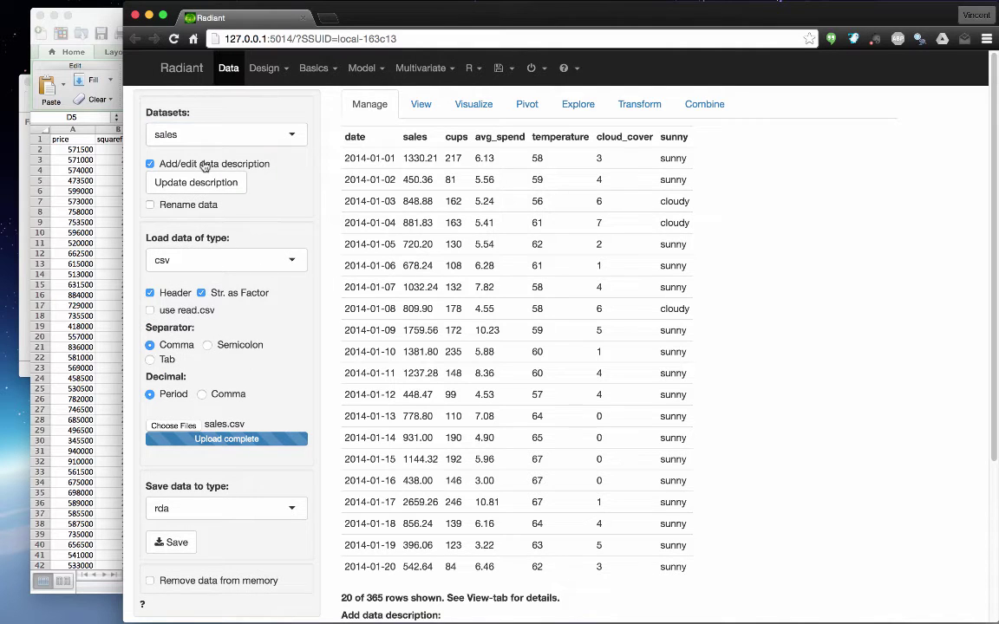
Copy the whole houseprices table A1:F129 in Excel, then return to Radiant
click(205, 165)
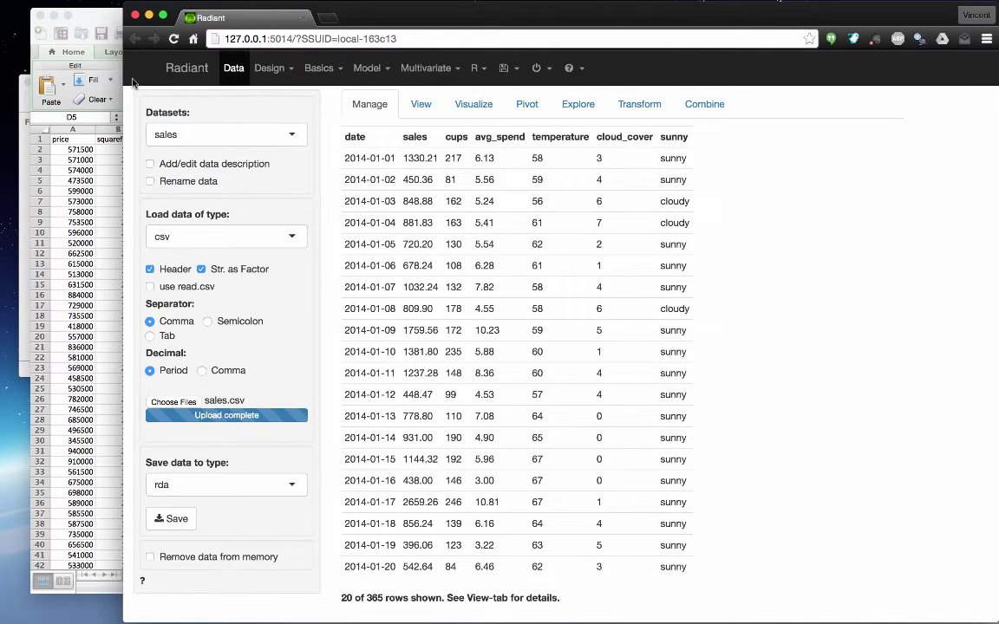
click(107, 20)
click(65, 139)
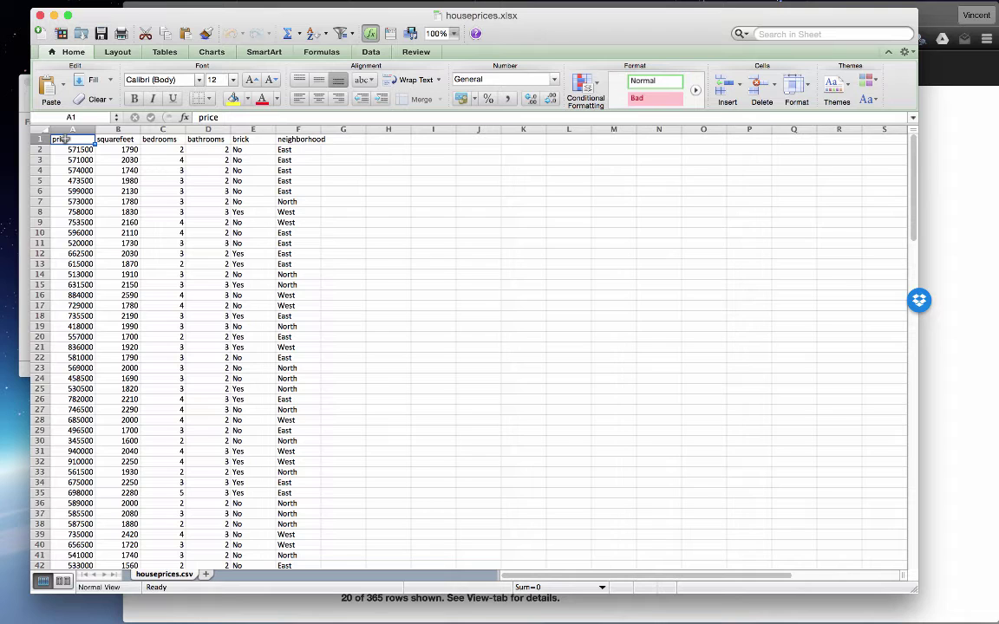
key(super+shift+Right)
key(super+shift+Down)
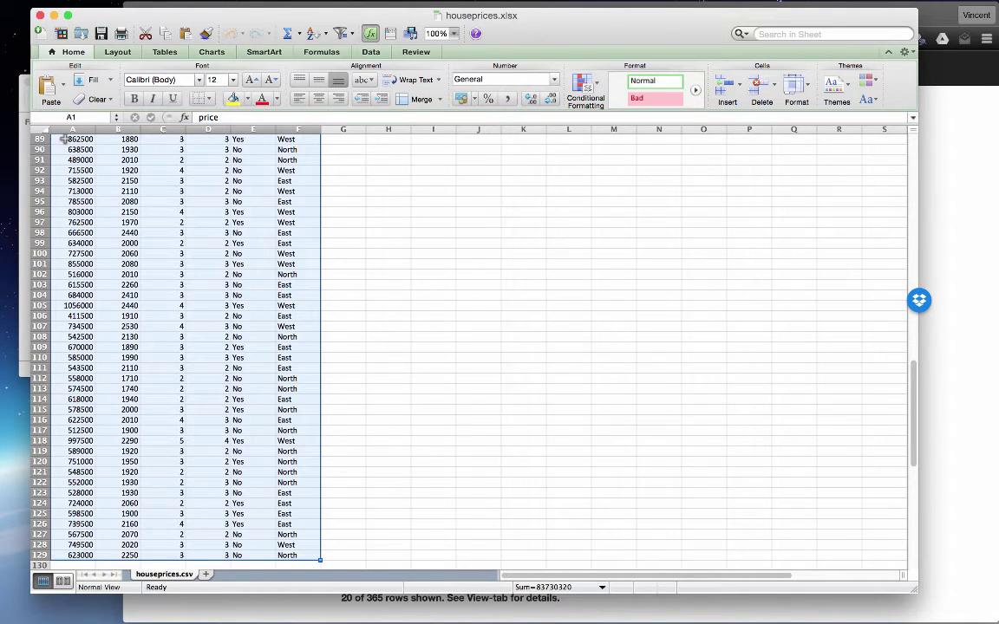
key(super+c)
scroll(798, 414, up, 15)
click(943, 352)
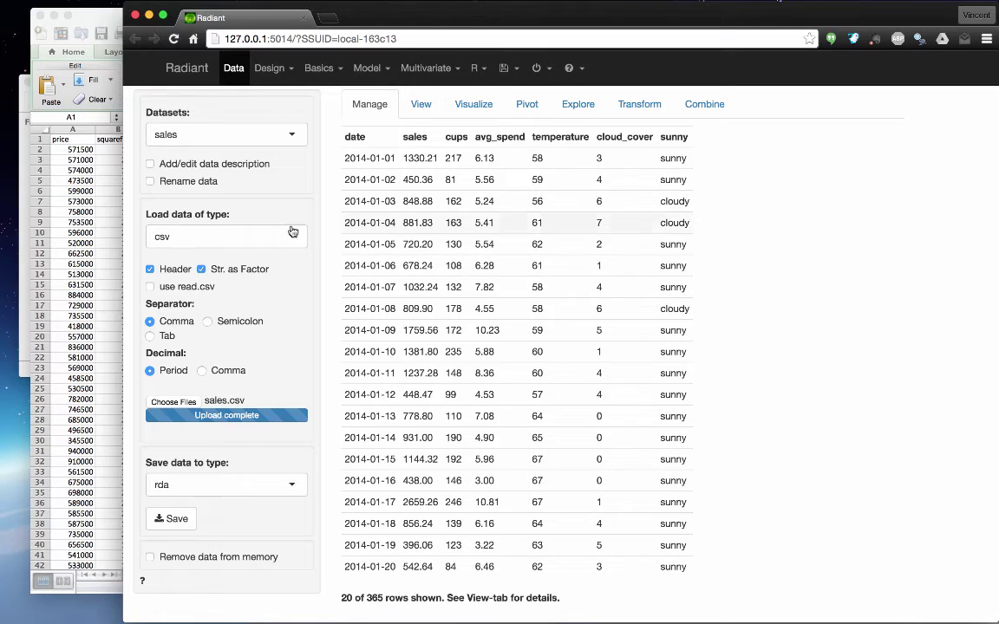
Paste the clipboard table into Radiant as the 128-row copy_and_paste dataset
click(229, 235)
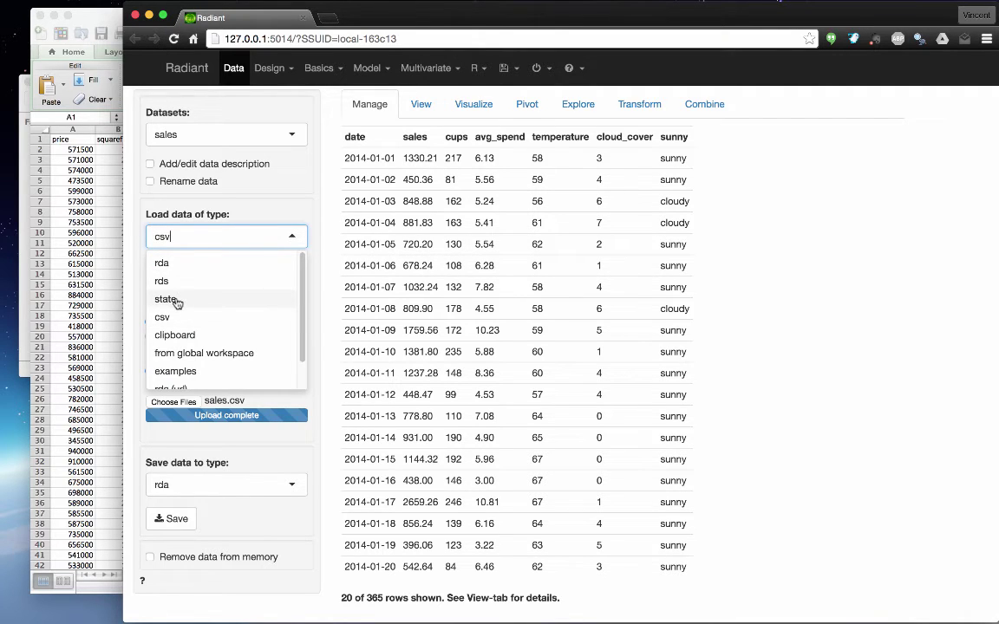
click(171, 336)
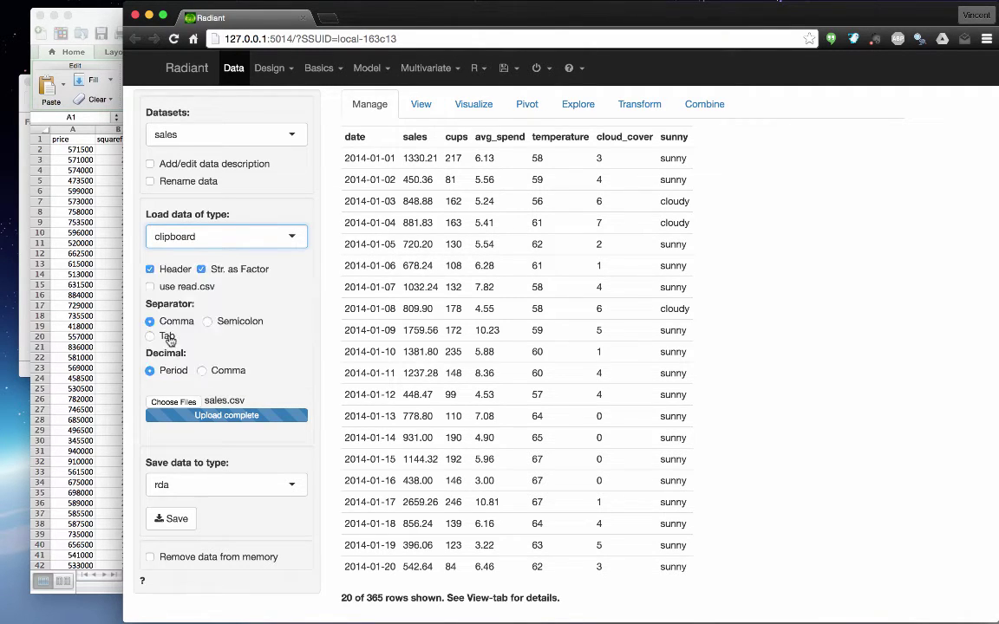
click(171, 271)
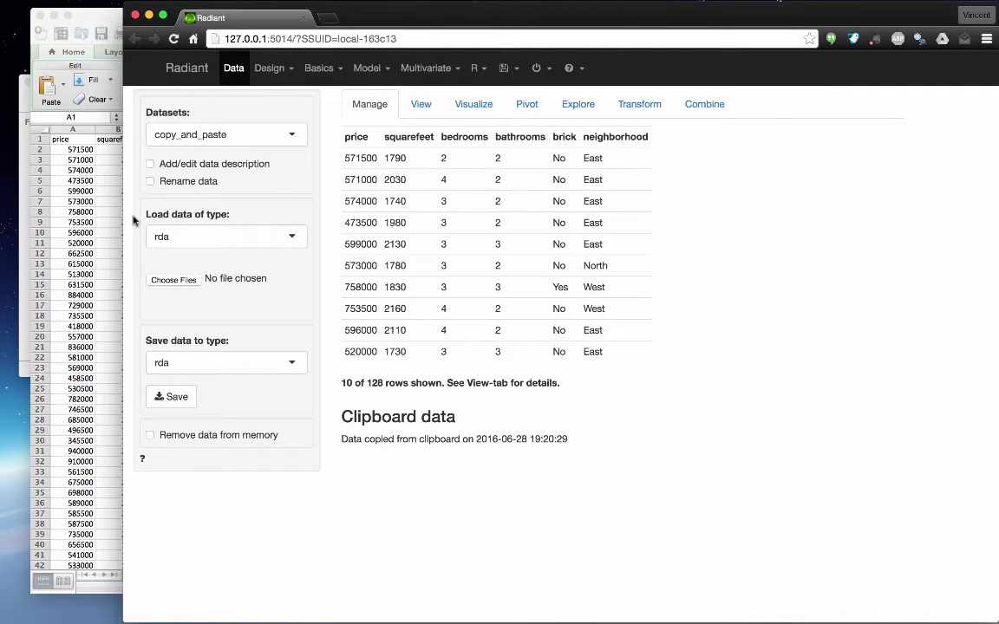
click(92, 16)
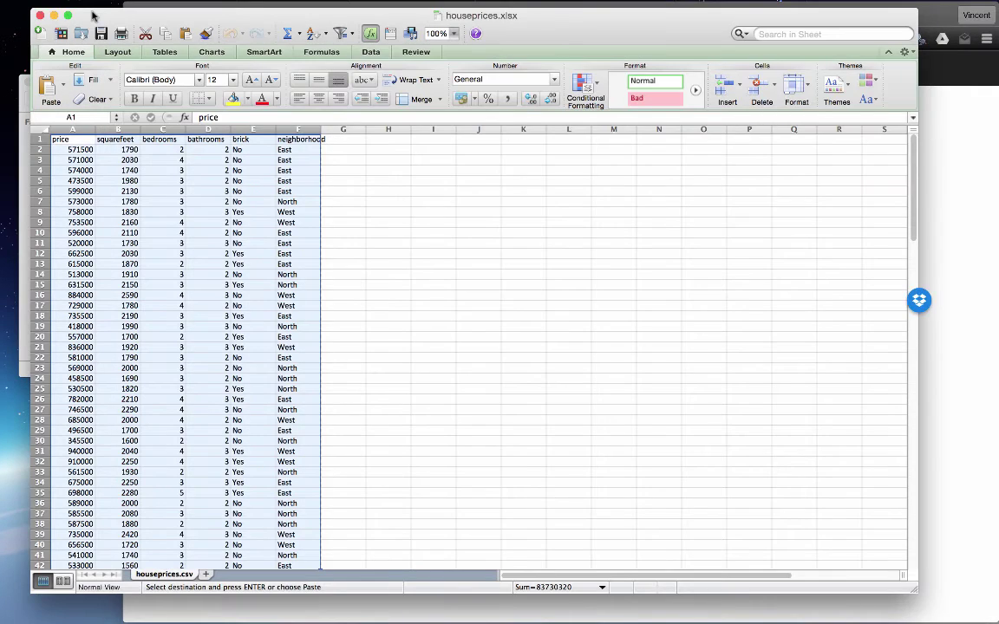
click(942, 170)
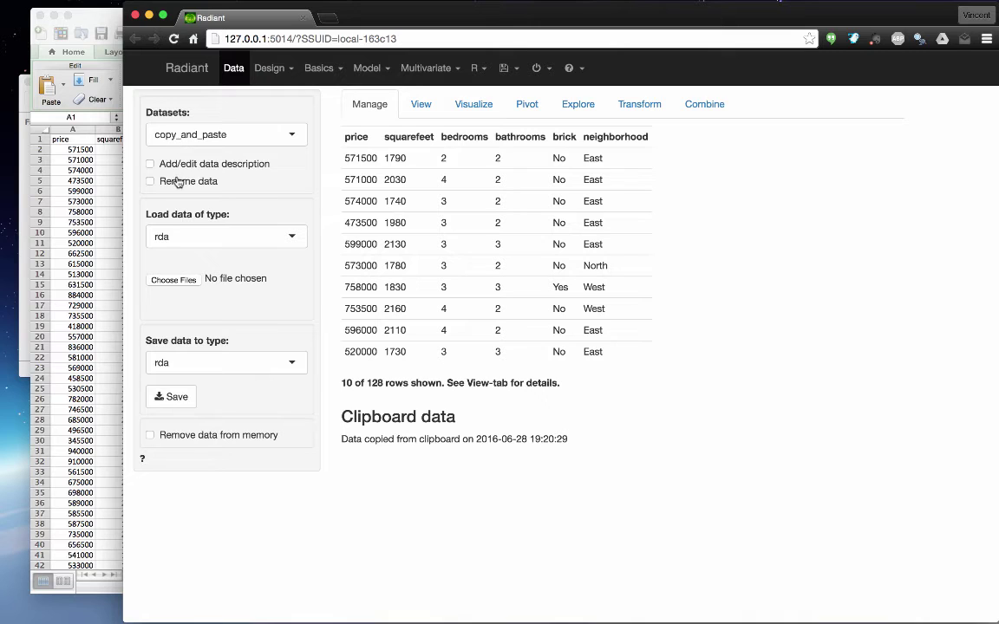
Rename the copy_and_paste dataset to houseprices
click(176, 179)
double_click(181, 205)
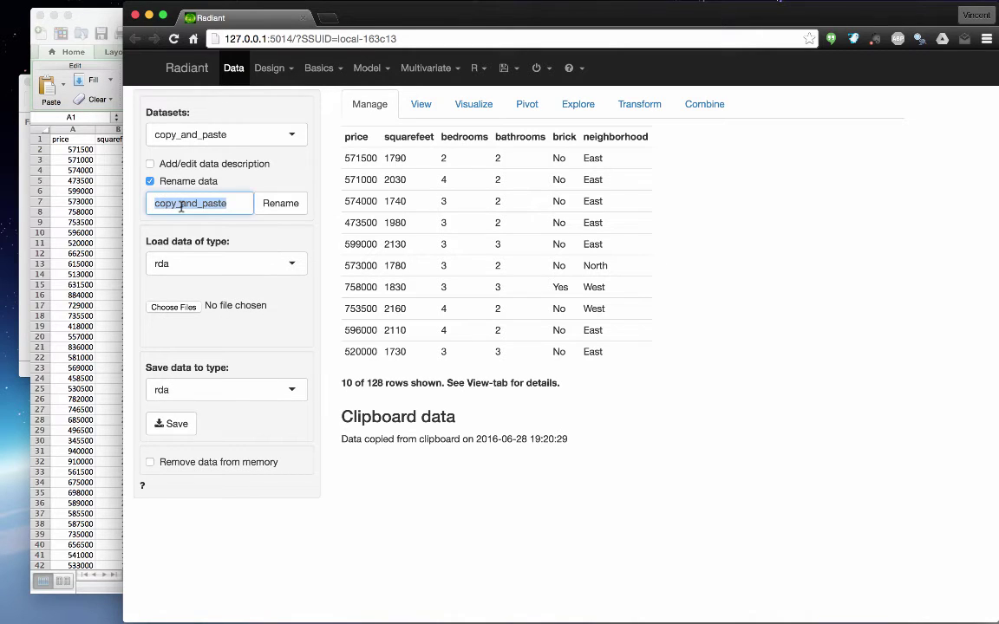
text(hou)
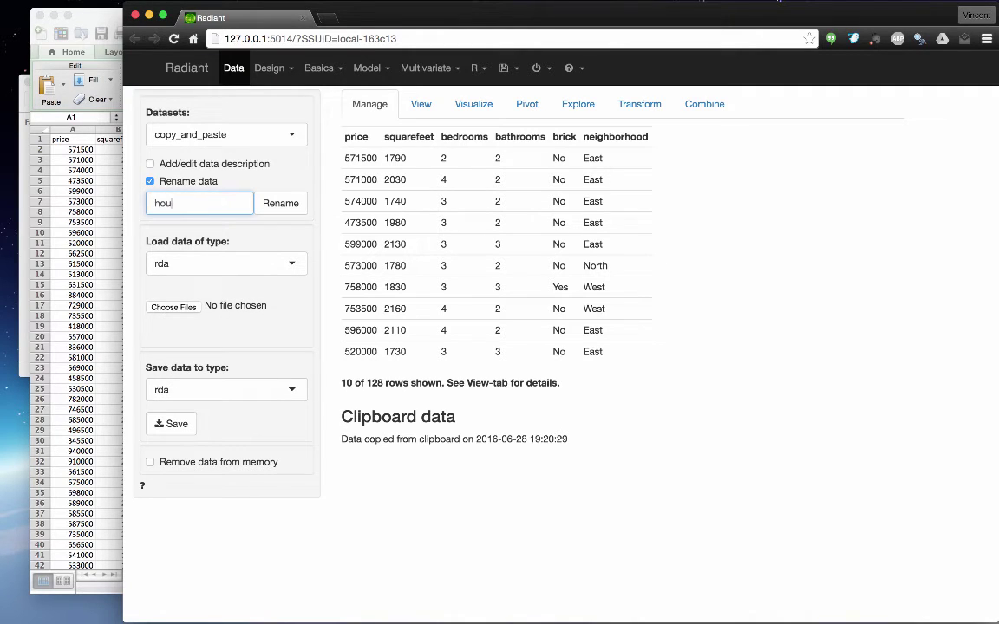
text(seprices)
click(277, 204)
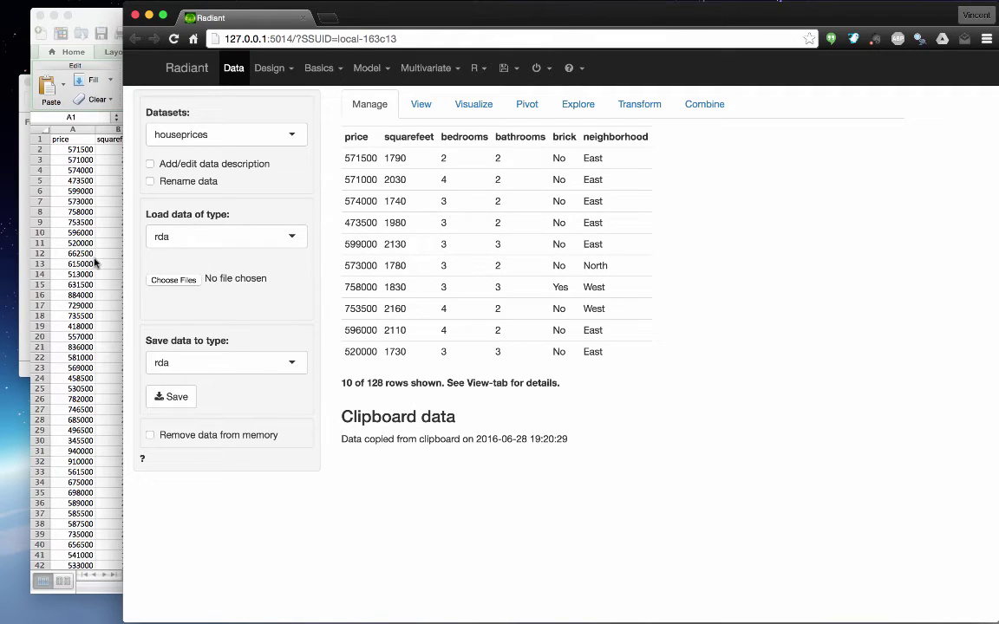
click(21, 265)
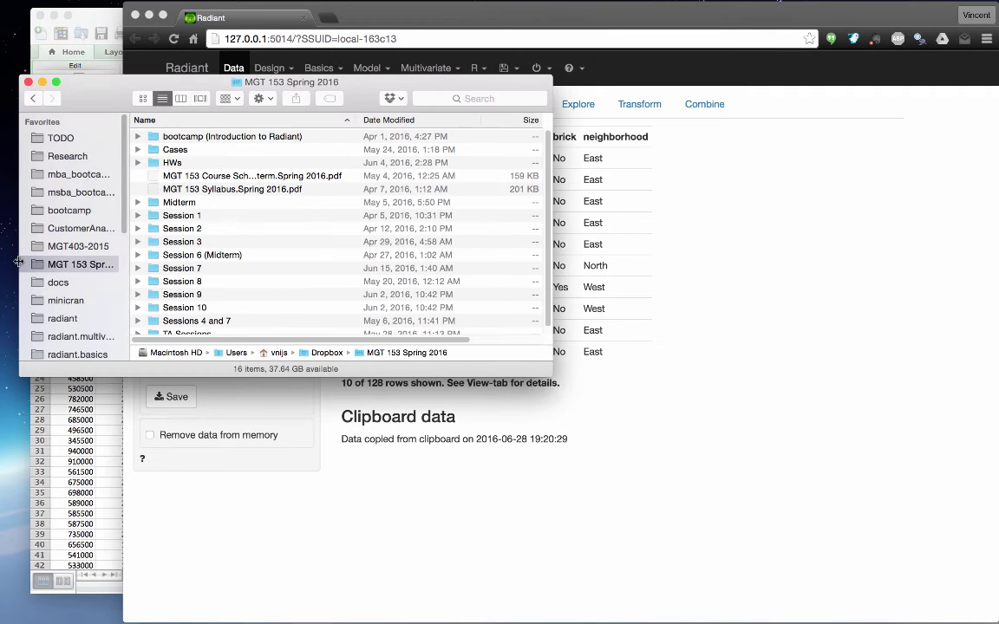
click(666, 402)
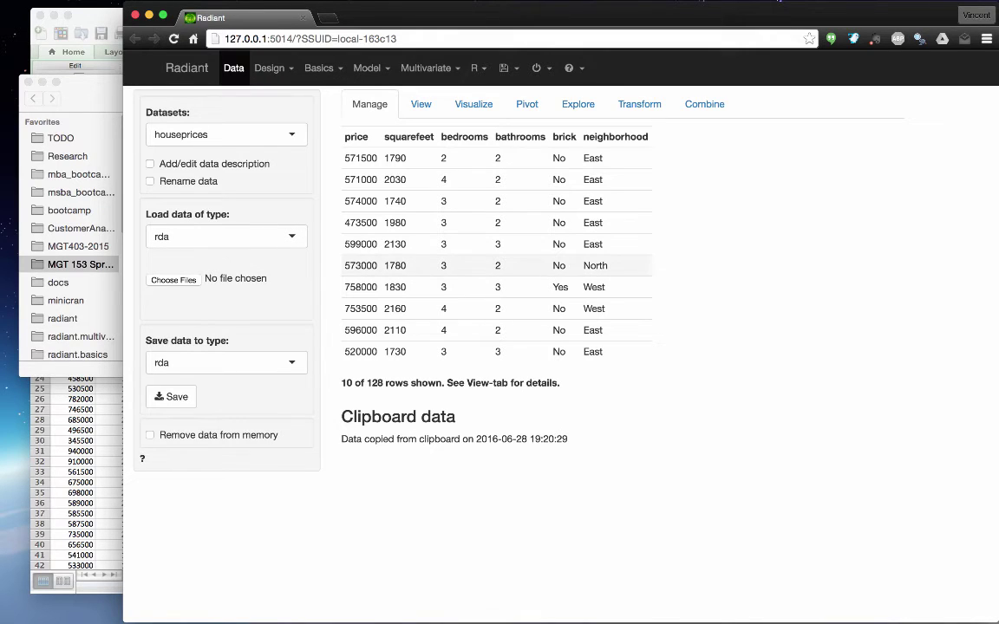
Cancel saving houseprices as an rda file and reopen the save format list
click(219, 370)
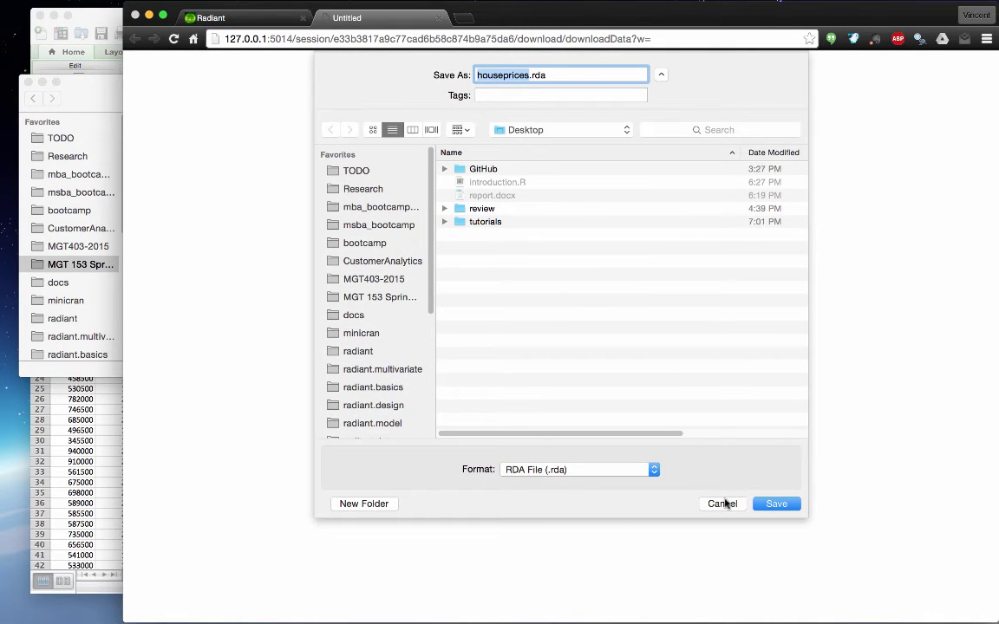
click(722, 503)
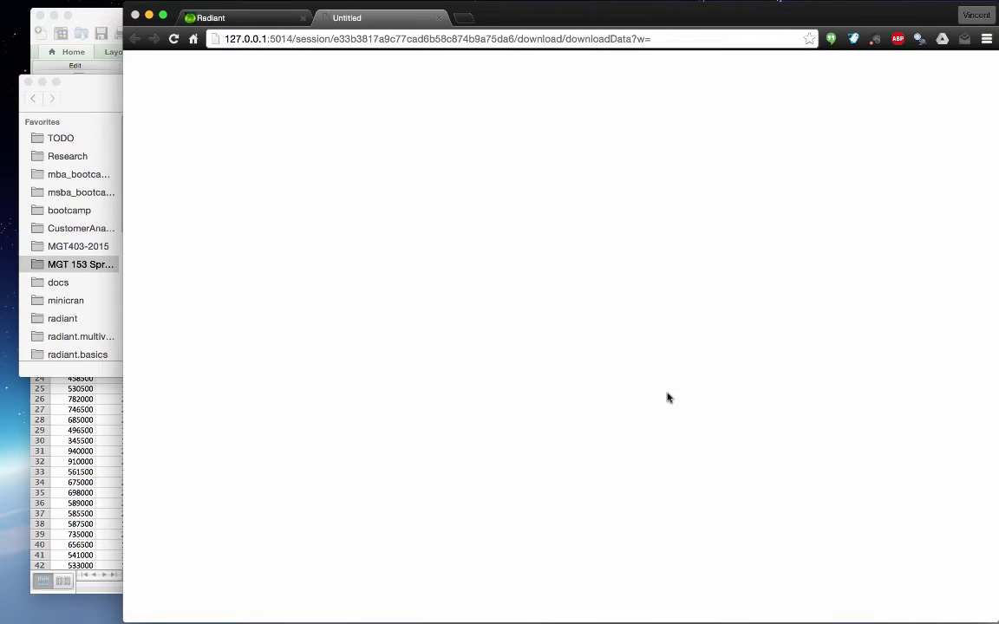
click(199, 363)
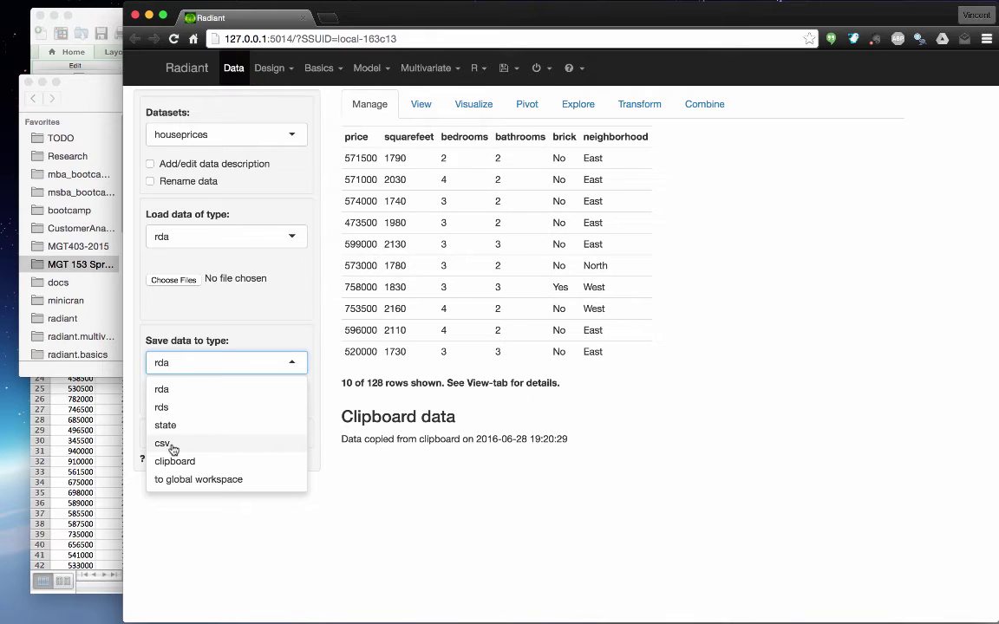
Switch to the sales dataset and copy it to the clipboard
click(225, 145)
click(226, 140)
click(205, 184)
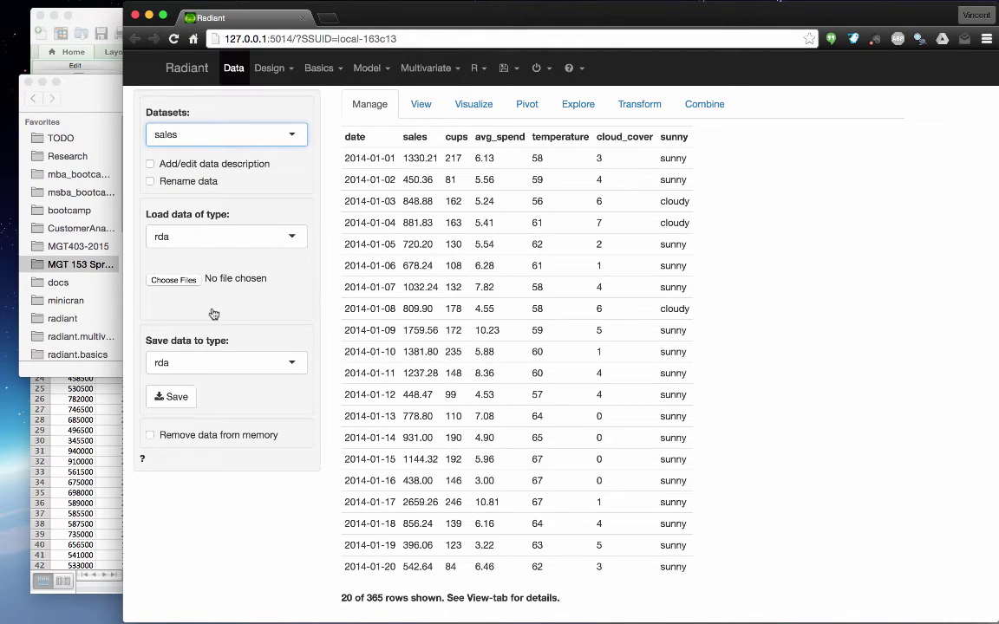
click(200, 362)
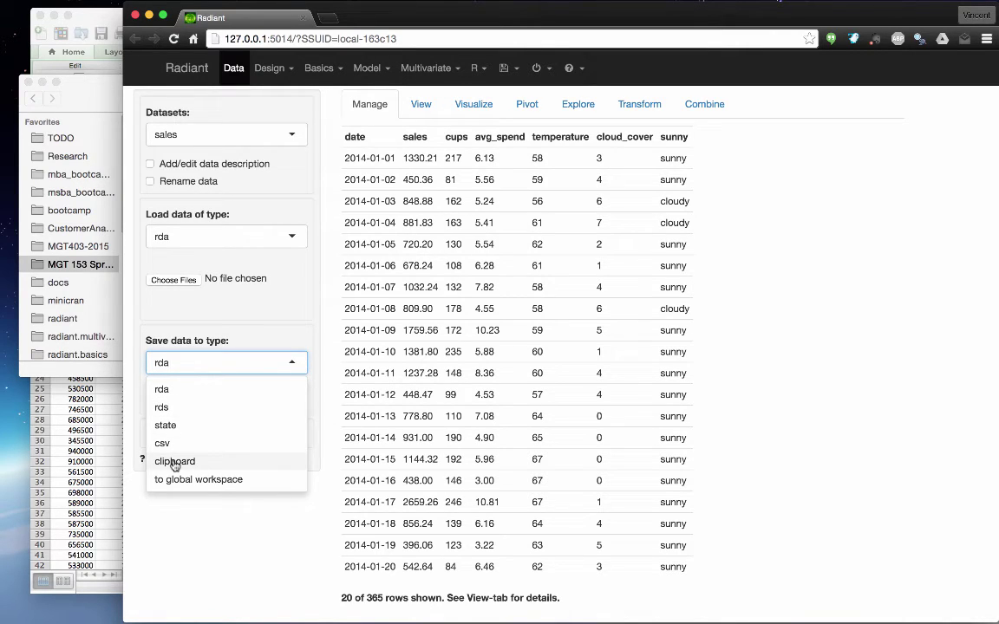
click(174, 462)
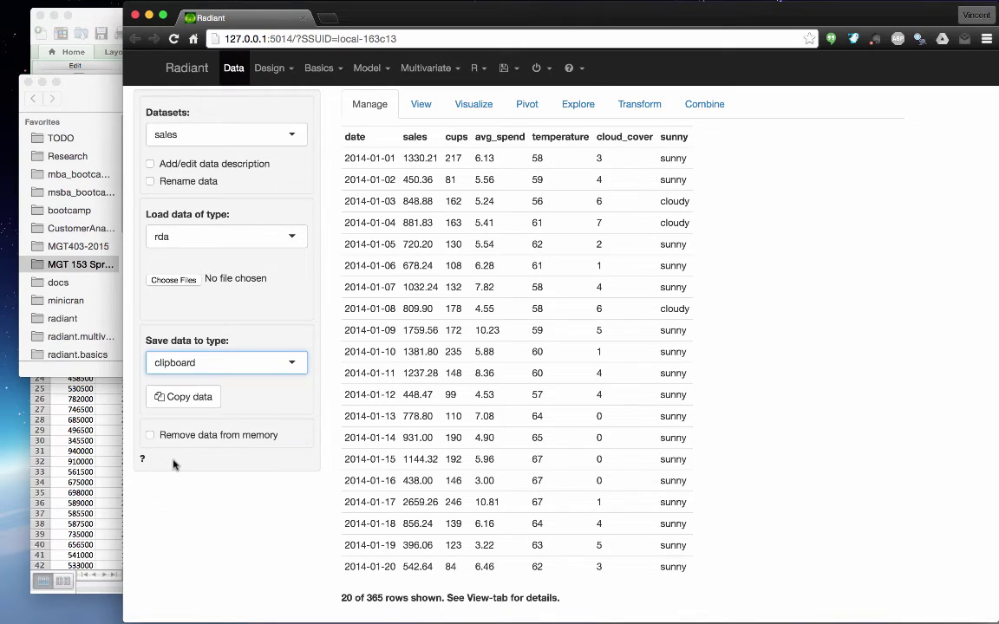
click(180, 397)
Paste the sales data into a new Sheet1 of houseprices.xlsx
click(97, 447)
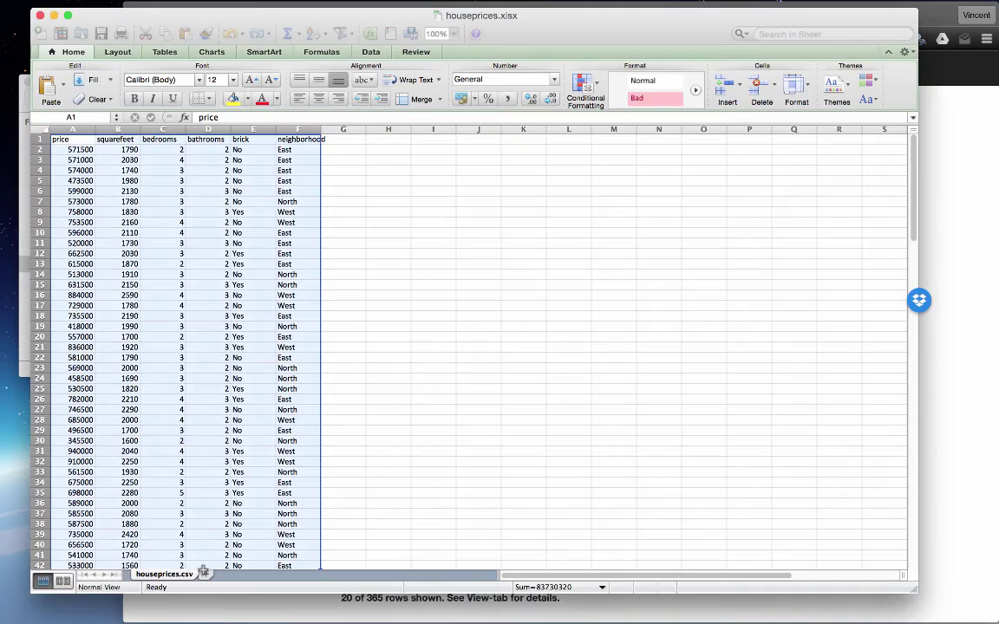
click(204, 574)
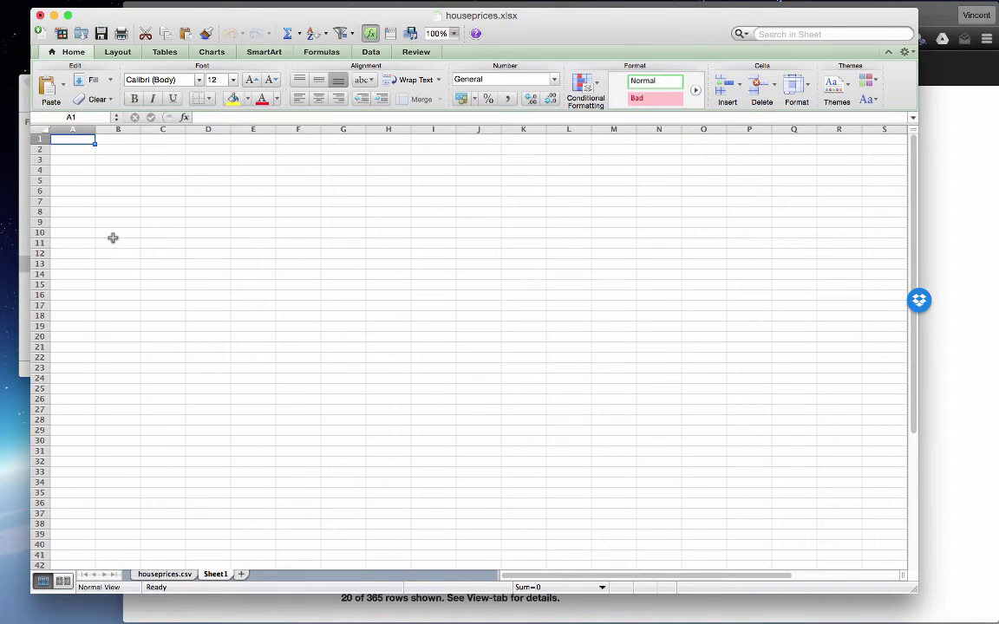
key(super+v)
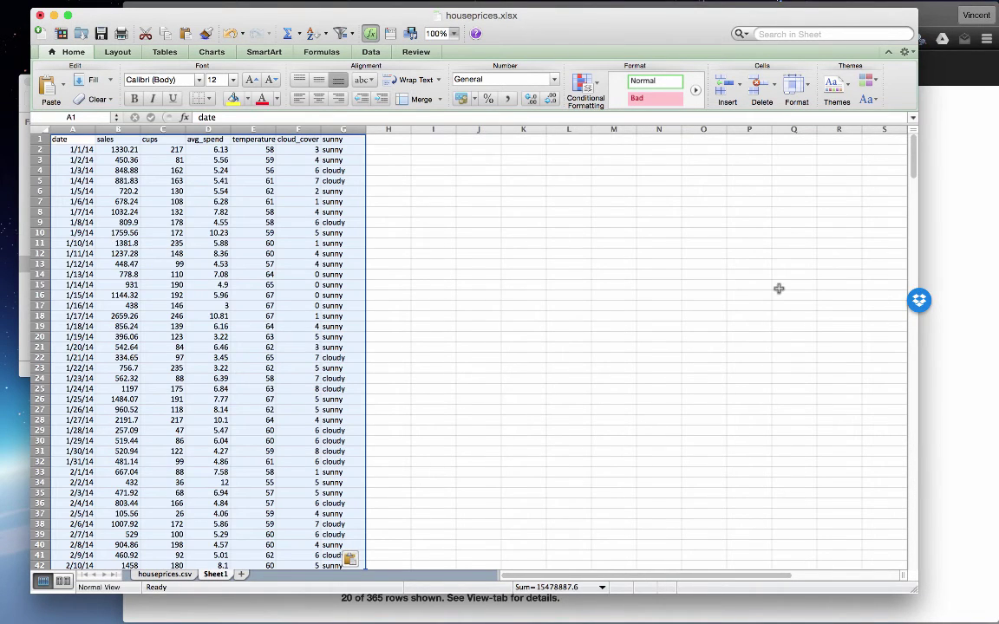
Select the salary dataset by searching 'sal' and set its save type to clipboard
key(super+Tab)
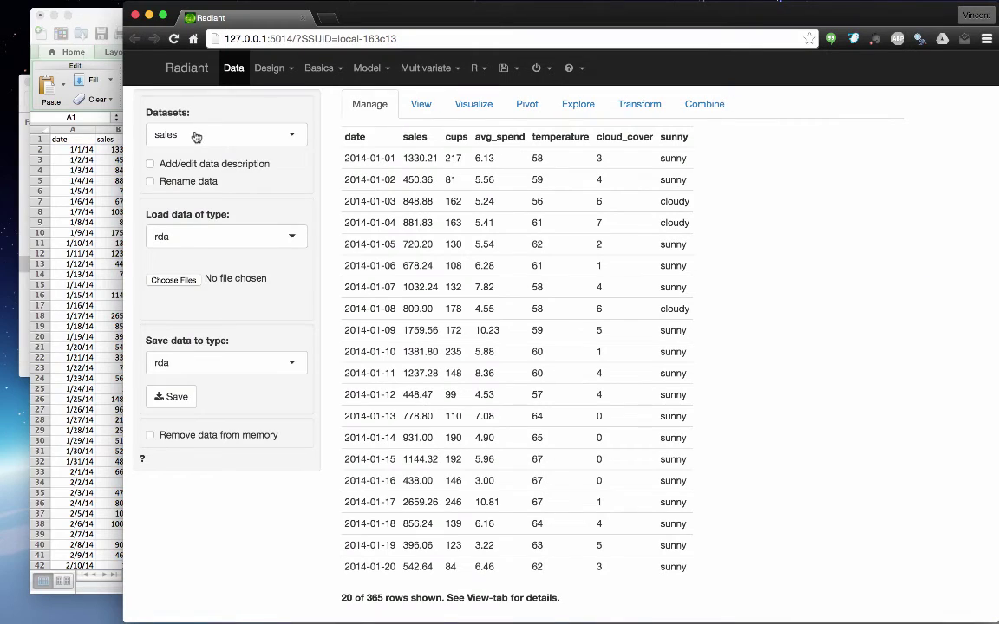
click(196, 136)
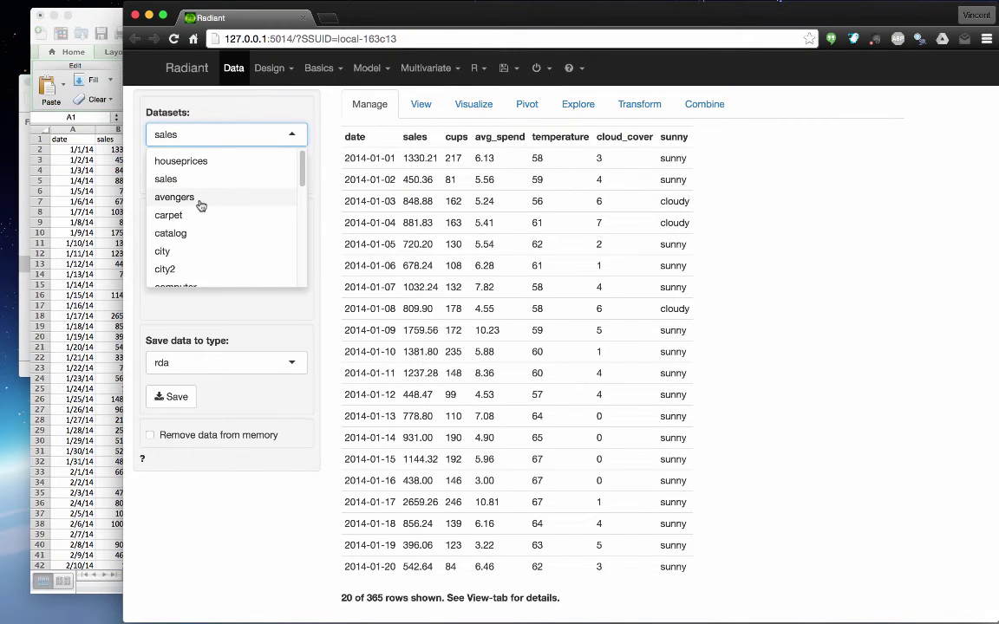
key(BackSpace)
text(sal)
key(Return)
key(BackSpace)
text(sal)
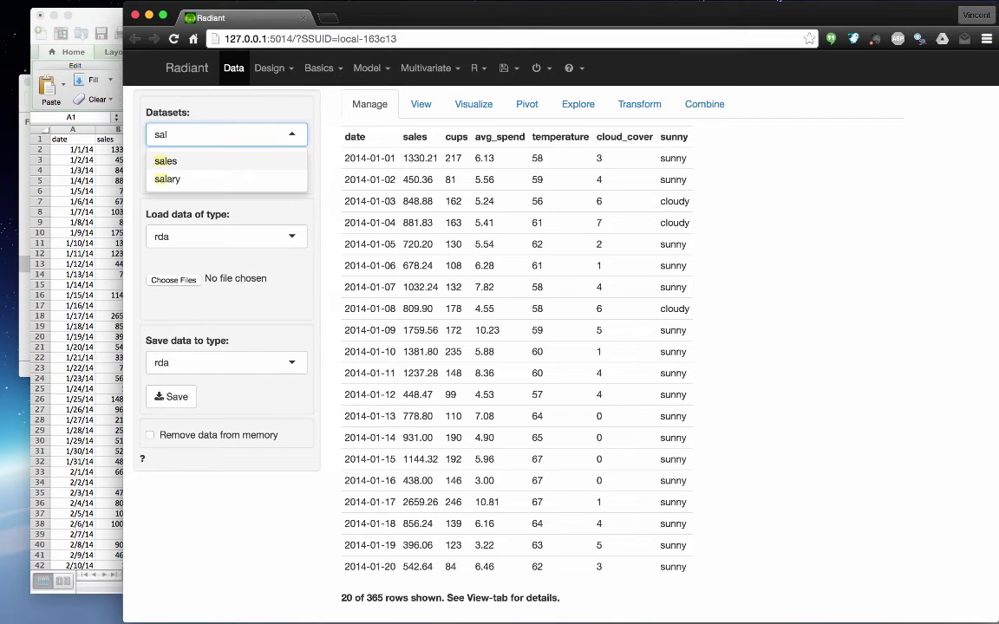
key(Down)
key(Return)
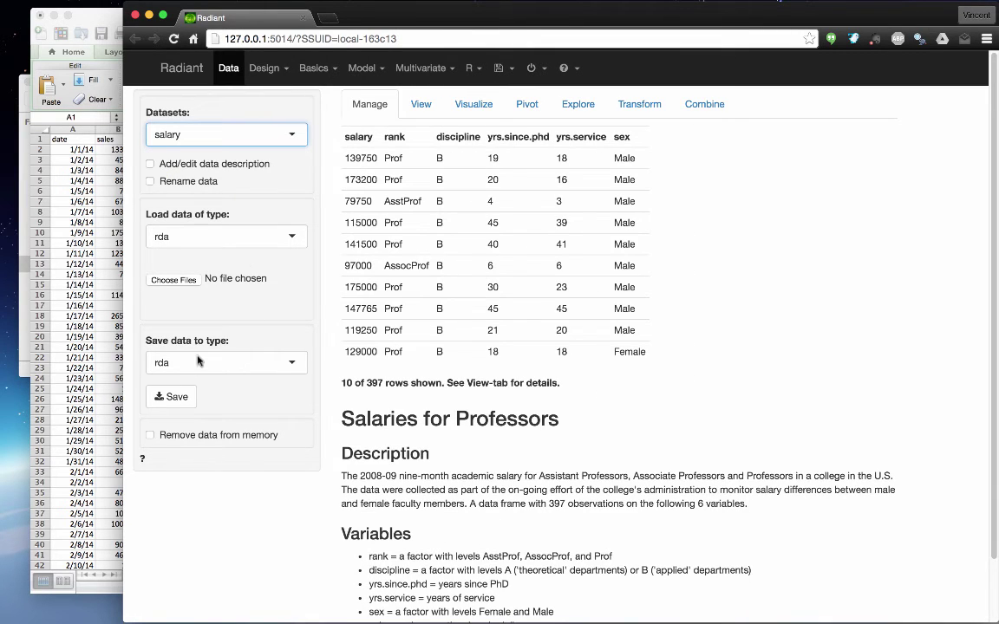
click(183, 361)
click(164, 460)
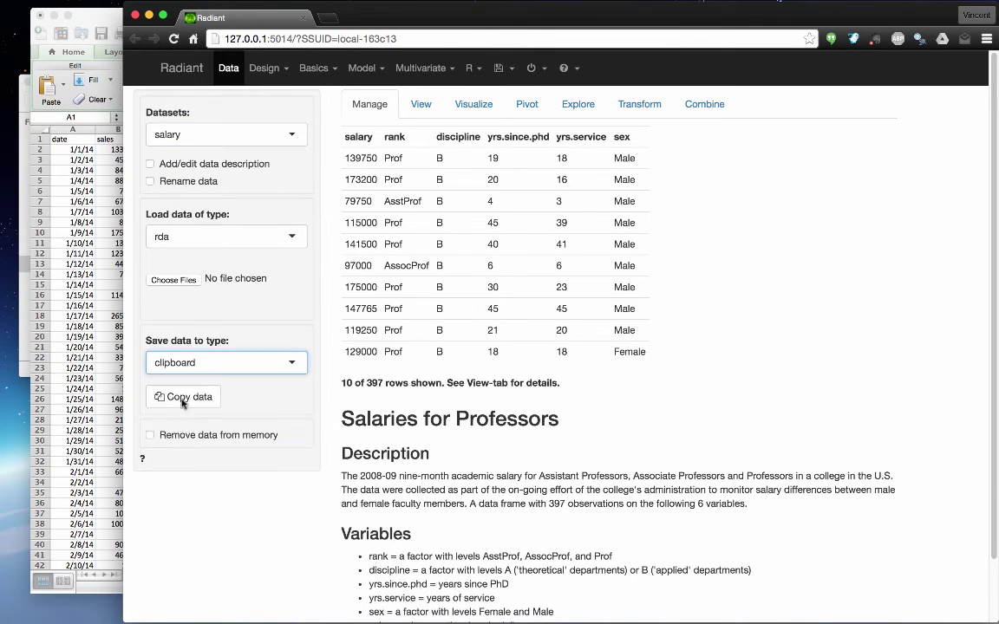
Copy the salary data into a new Sheet2 in Excel, then return to Radiant
click(183, 398)
click(74, 329)
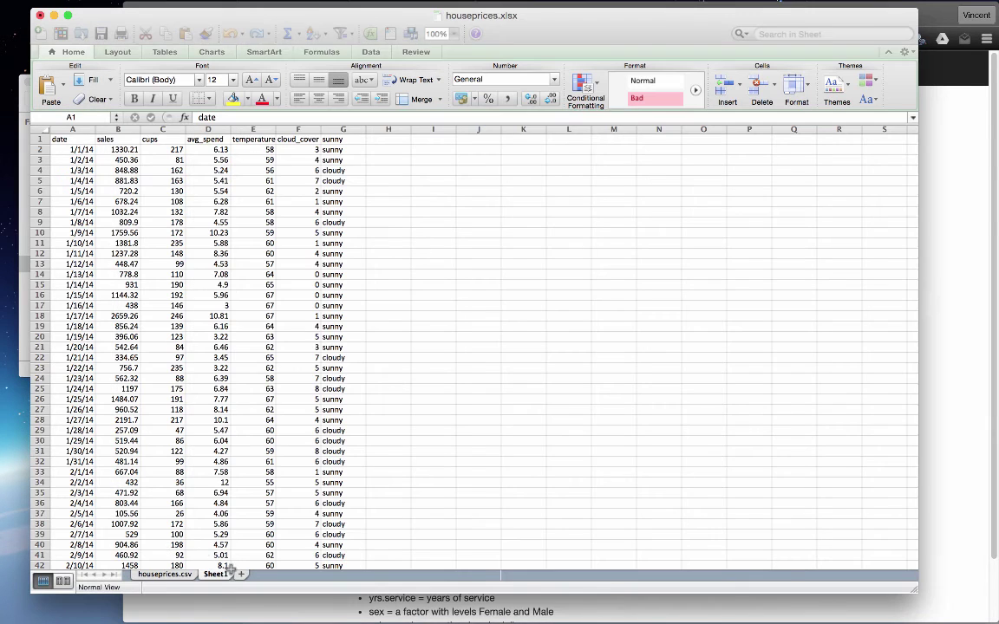
click(241, 574)
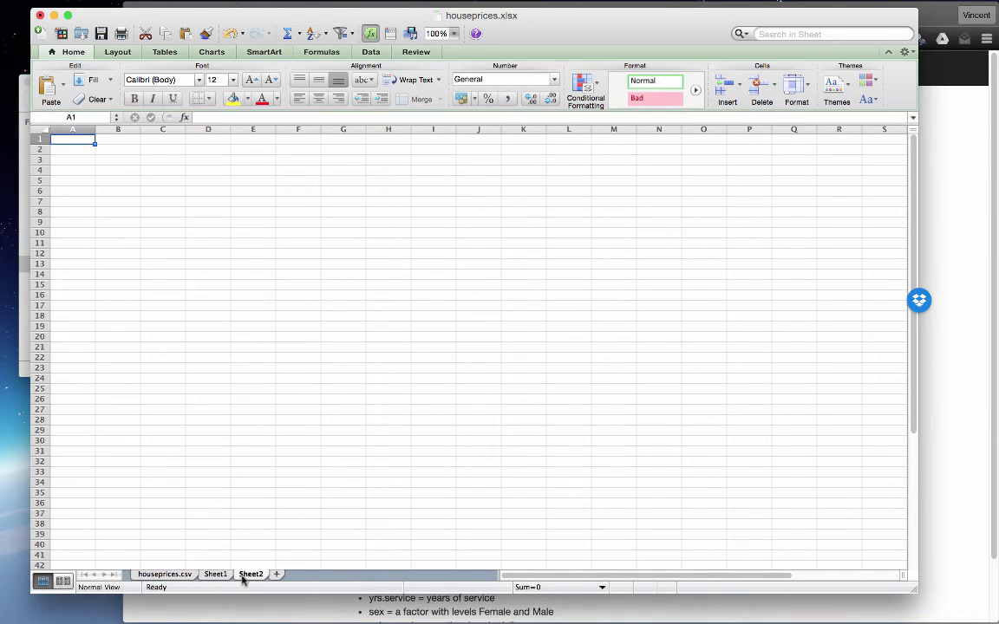
key(super+v)
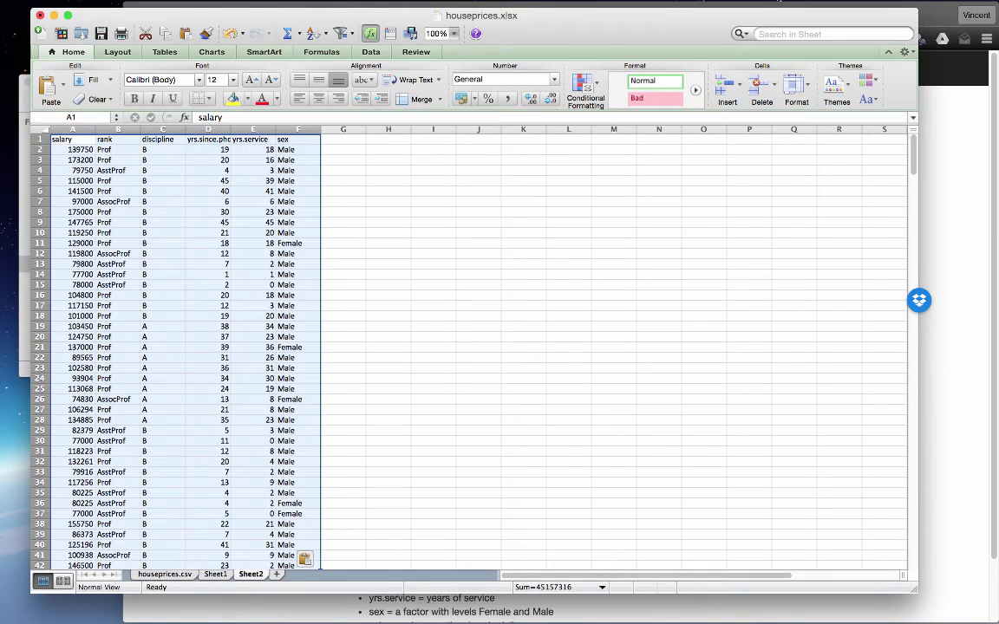
click(924, 14)
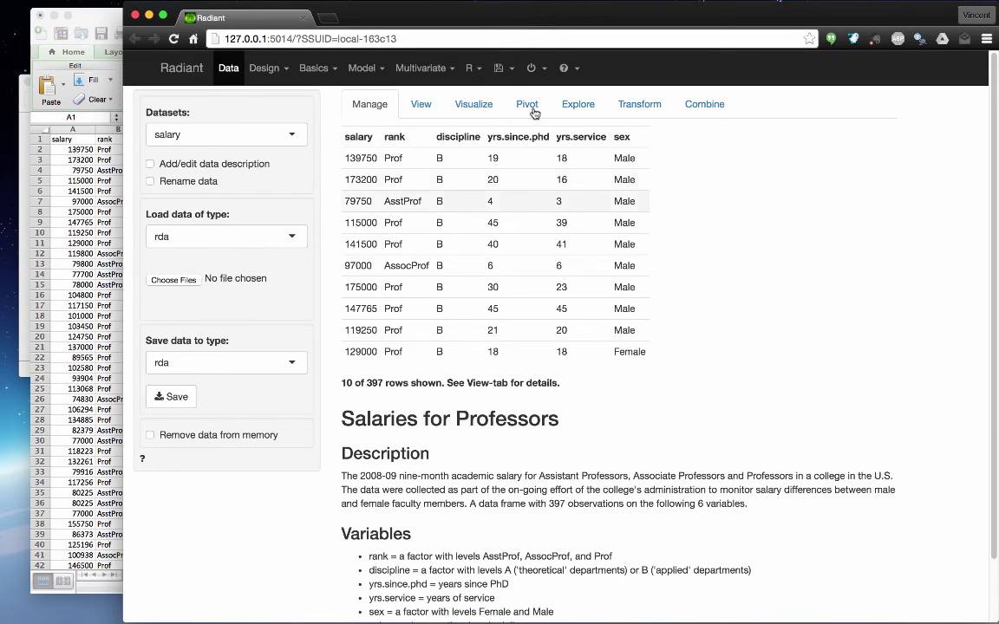
Open and then dismiss the app state options in Radiant's navbar
click(511, 71)
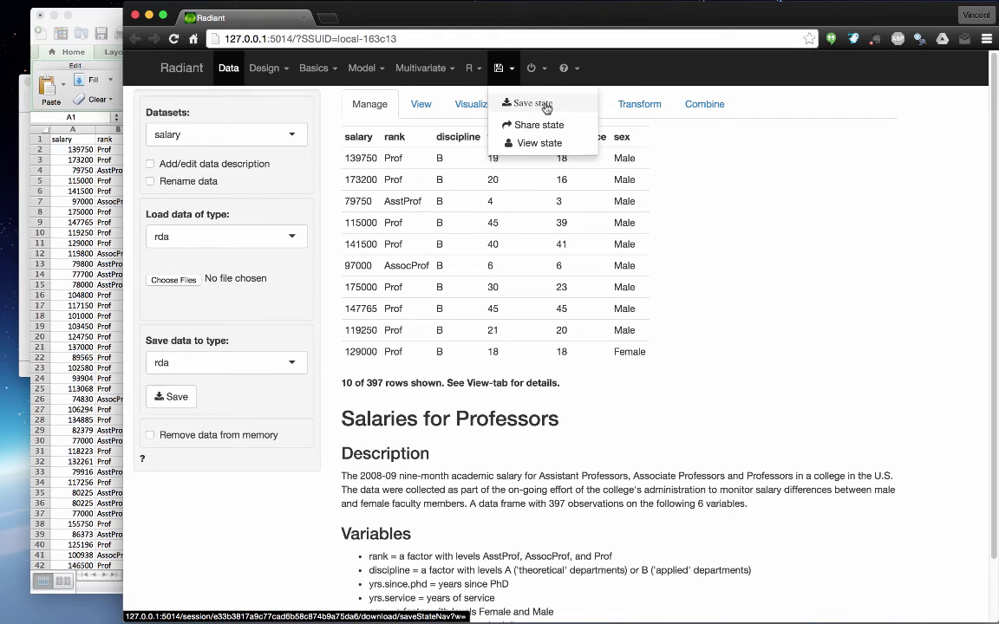
click(772, 211)
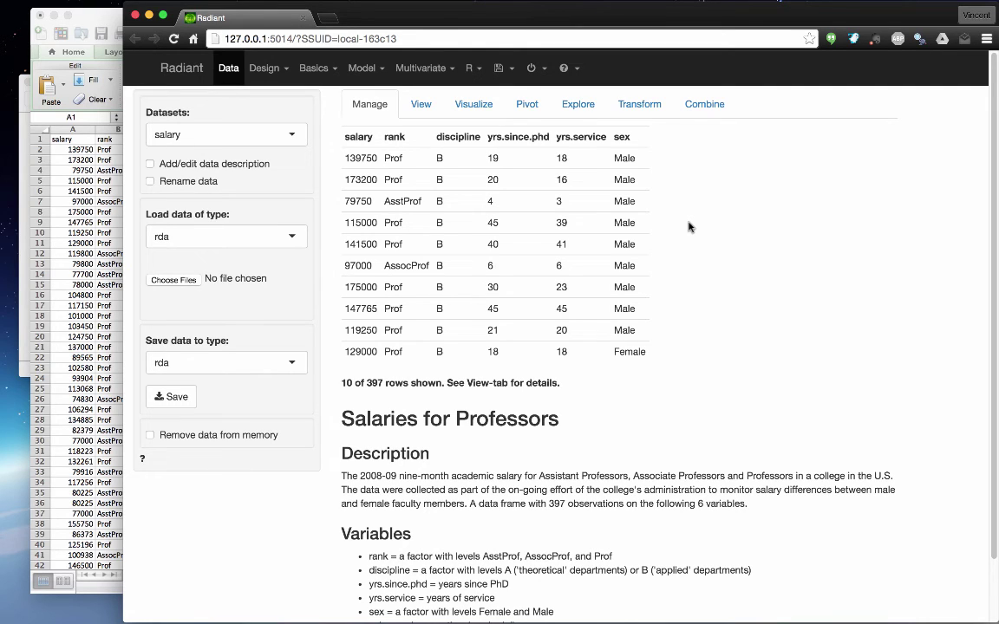
Start a new Radiant session and load the state file radiant-state-viz.rda into it
click(543, 71)
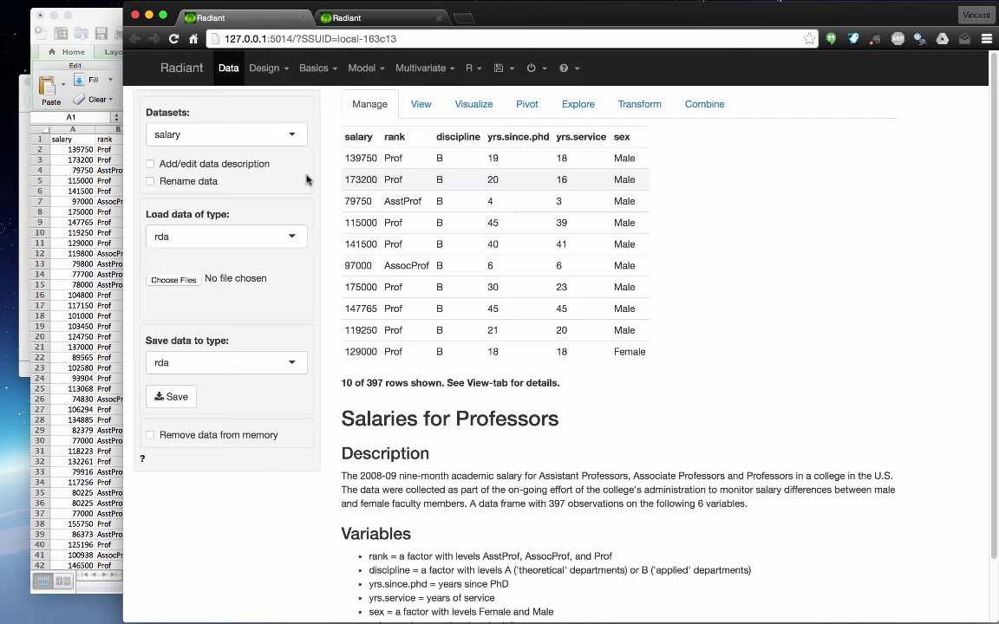
click(371, 17)
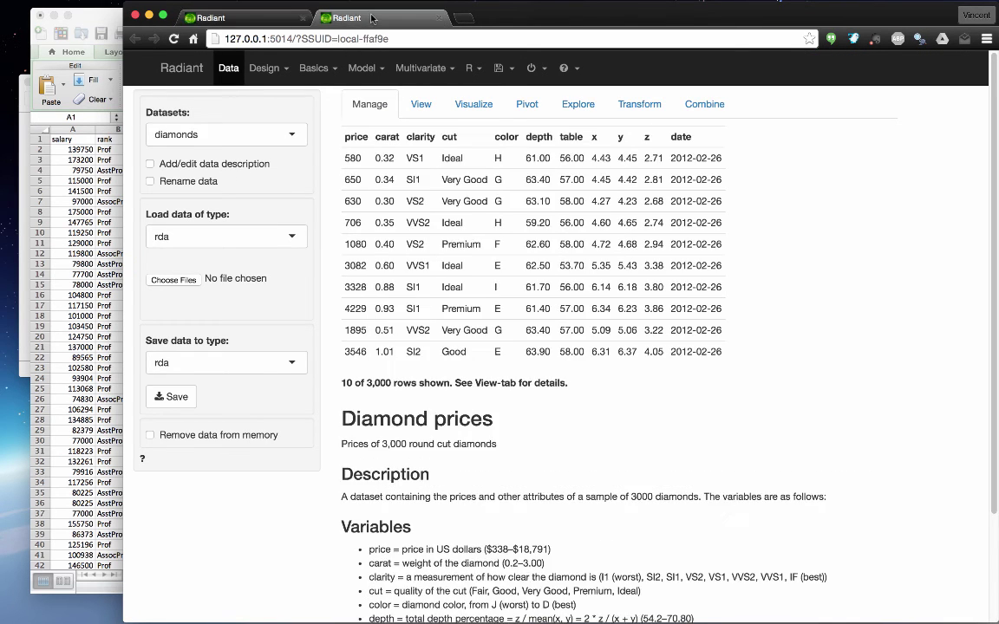
click(191, 230)
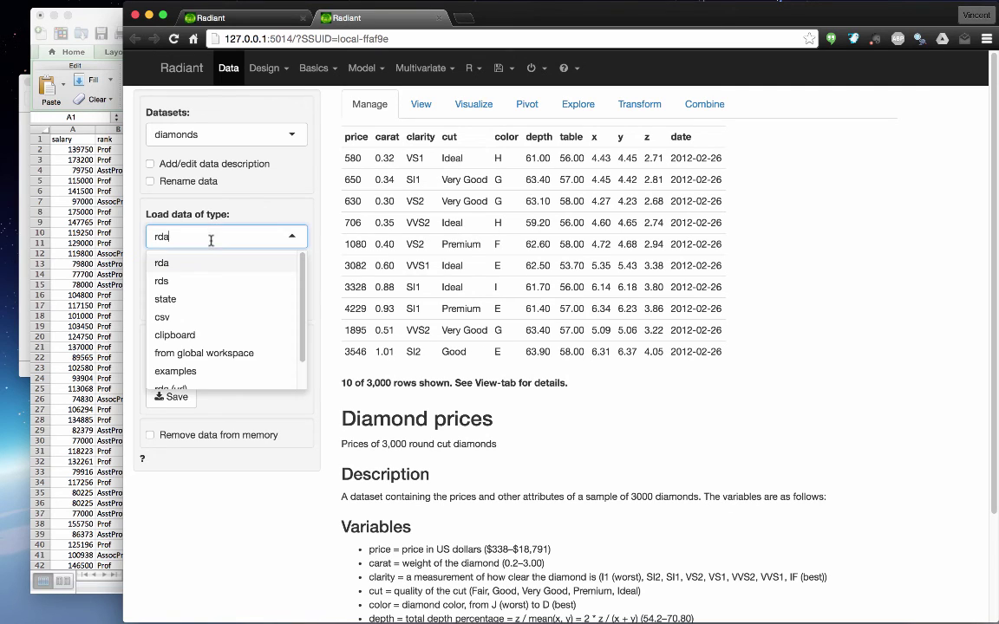
click(189, 300)
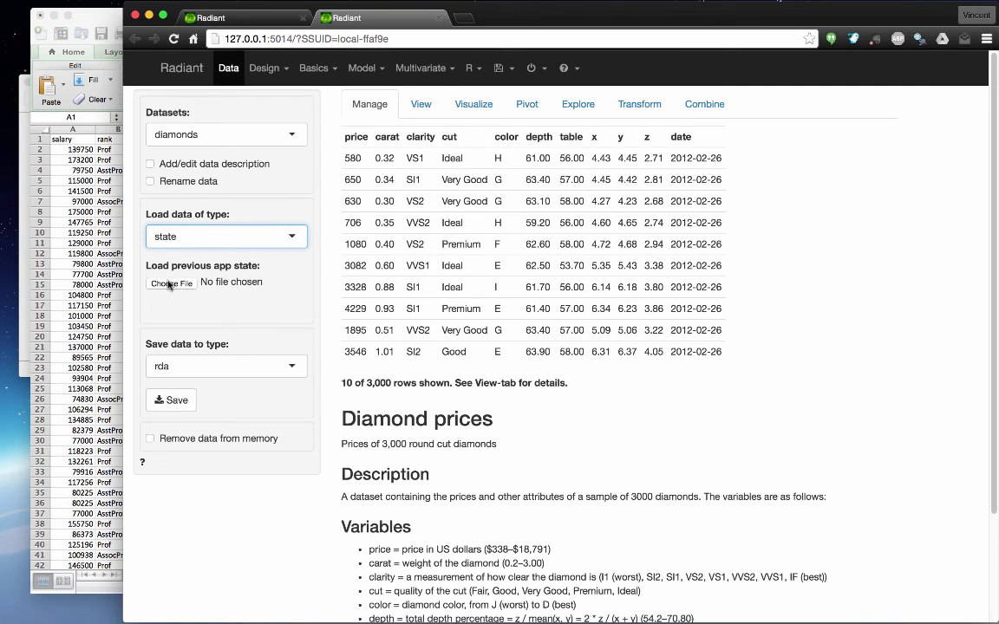
click(171, 284)
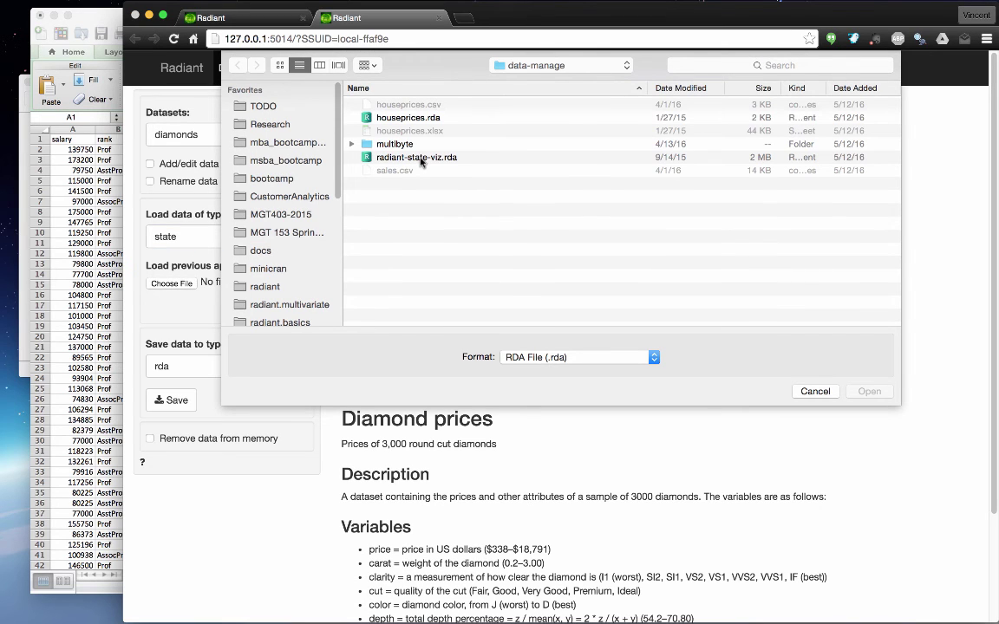
double_click(421, 159)
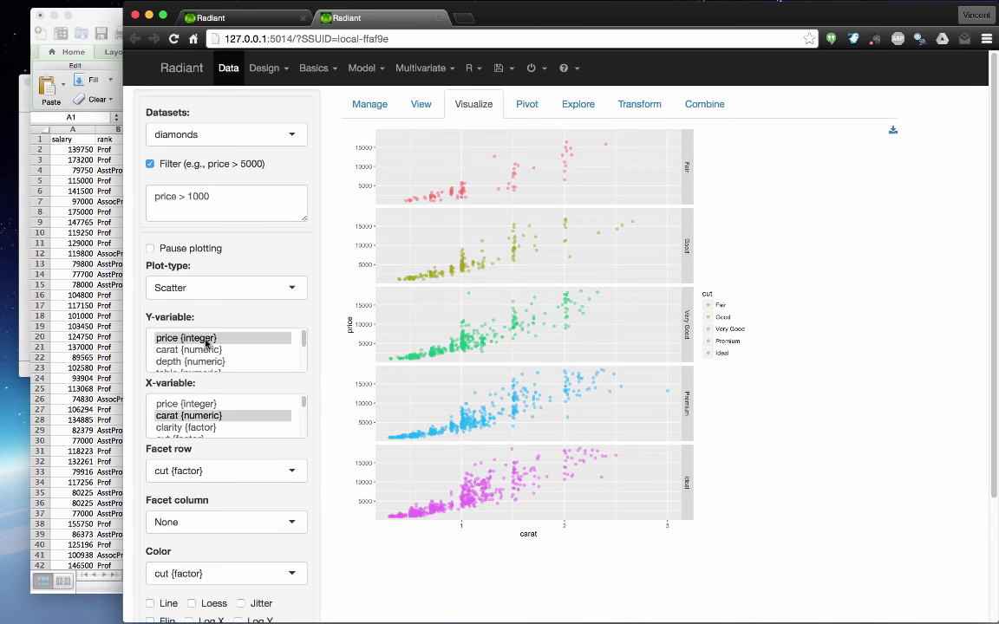
scroll(208, 347, down, 3)
scroll(189, 572, down, 1)
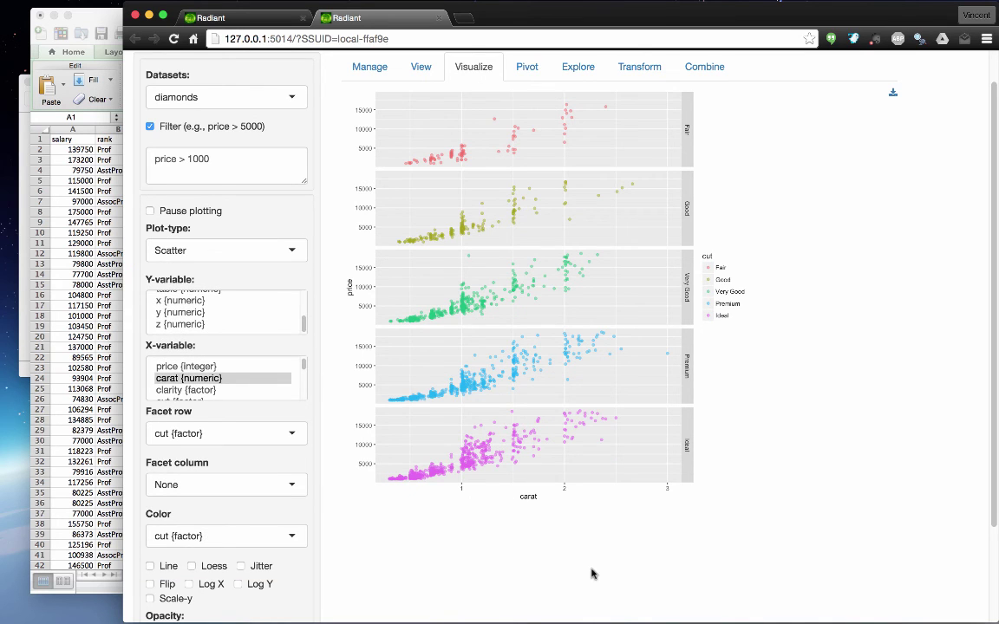
scroll(594, 576, up, 1)
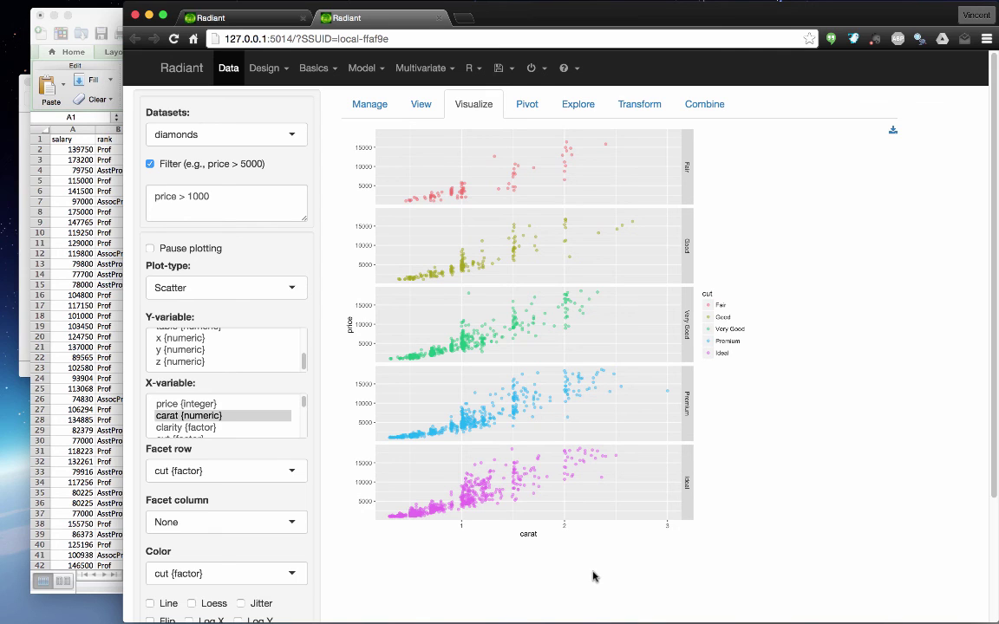
Return to the first Radiant tab with the salary data and show the app-state save menu
click(223, 16)
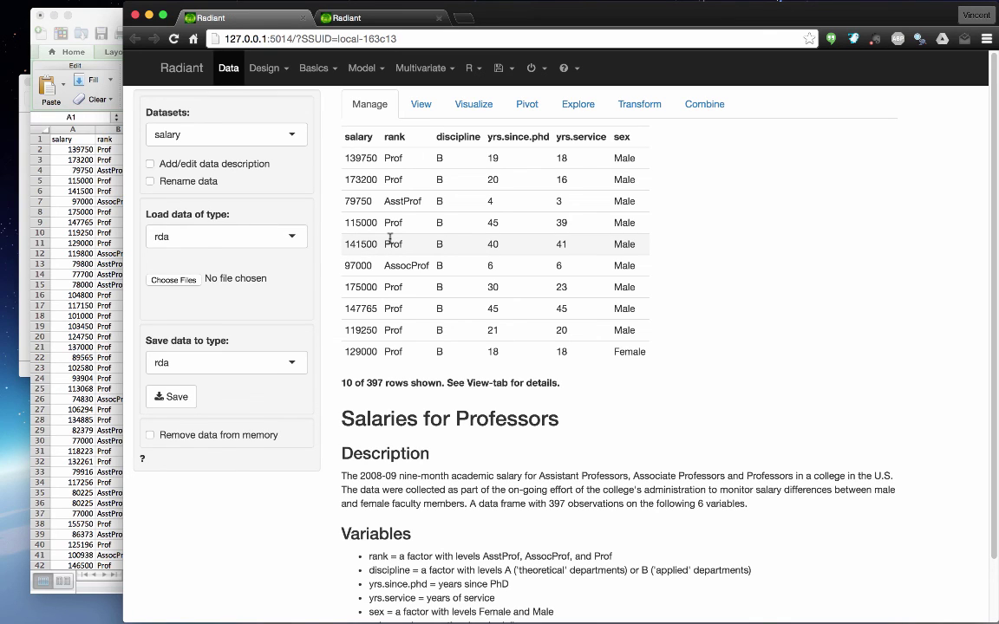
click(501, 67)
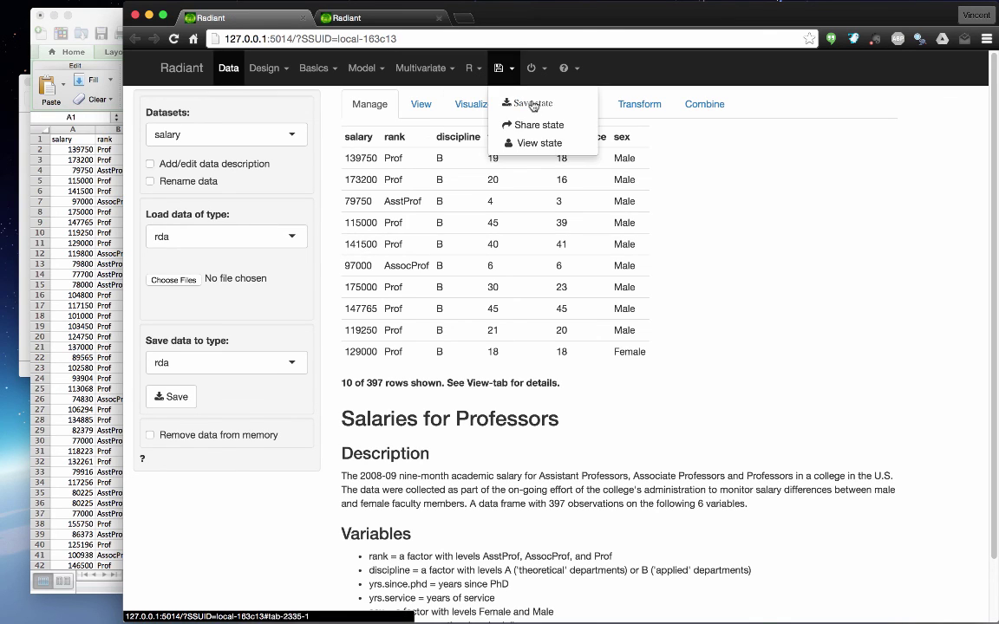